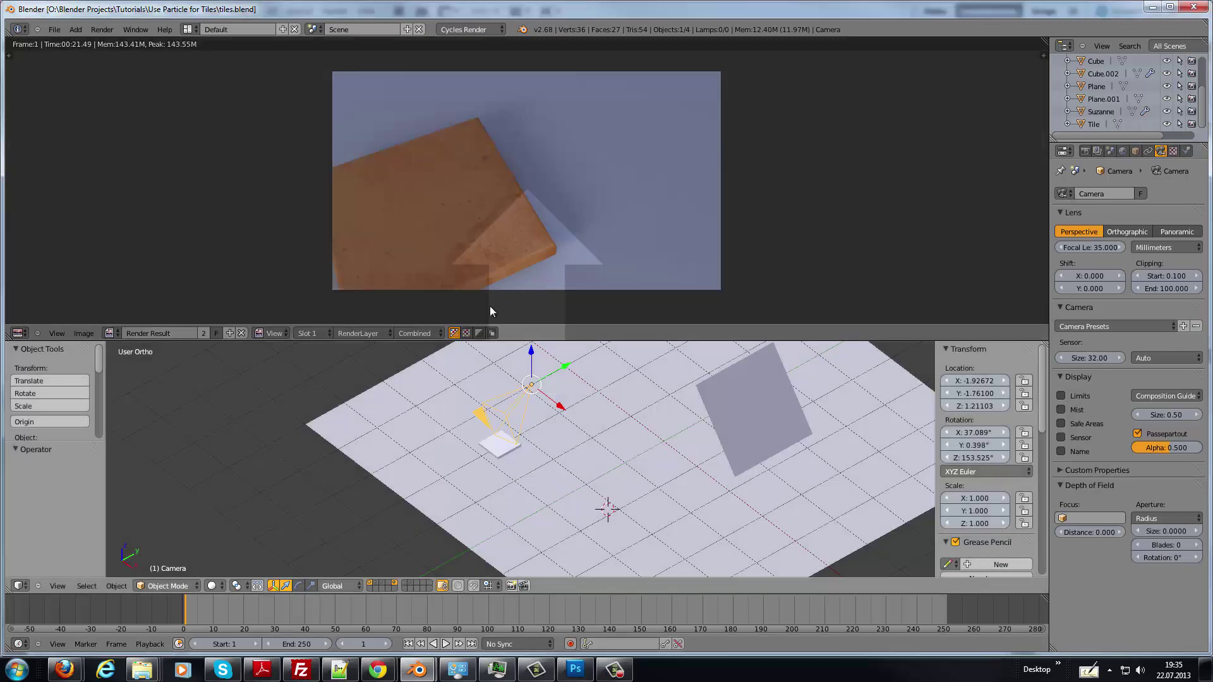
Duplicate the tile and stash the copy on layer 20 as a backup.
drag(1043, 297, 466, 313)
mouse_move(465, 307)
middle_down()
mouse_move(678, 301)
mouse_move(592, 283)
mouse_move(580, 338)
middle_up()
right_click(603, 358)
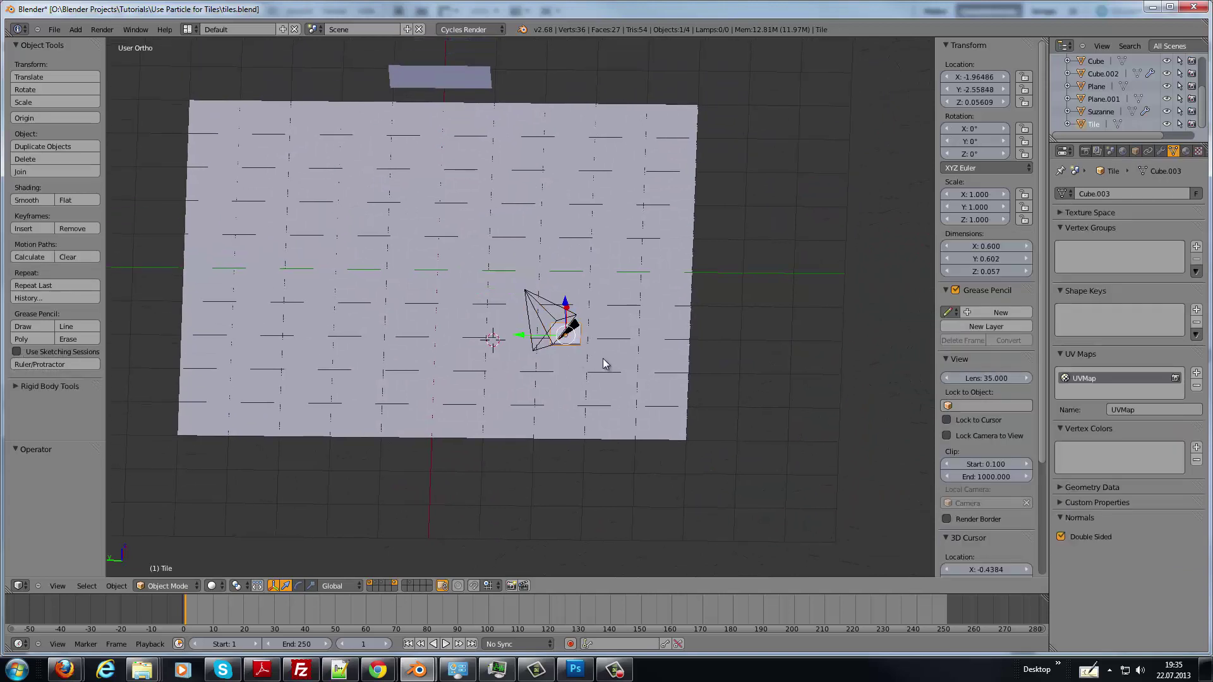
key(shift+d)
right_click(603, 359)
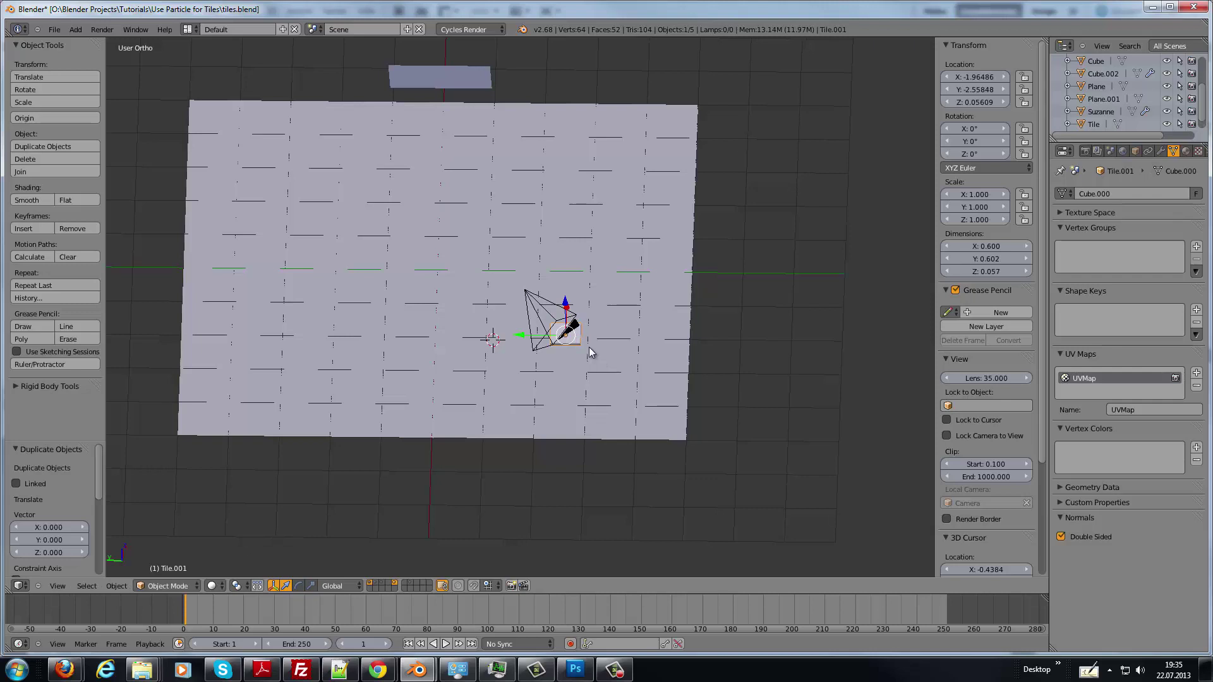
key(m)
click(774, 378)
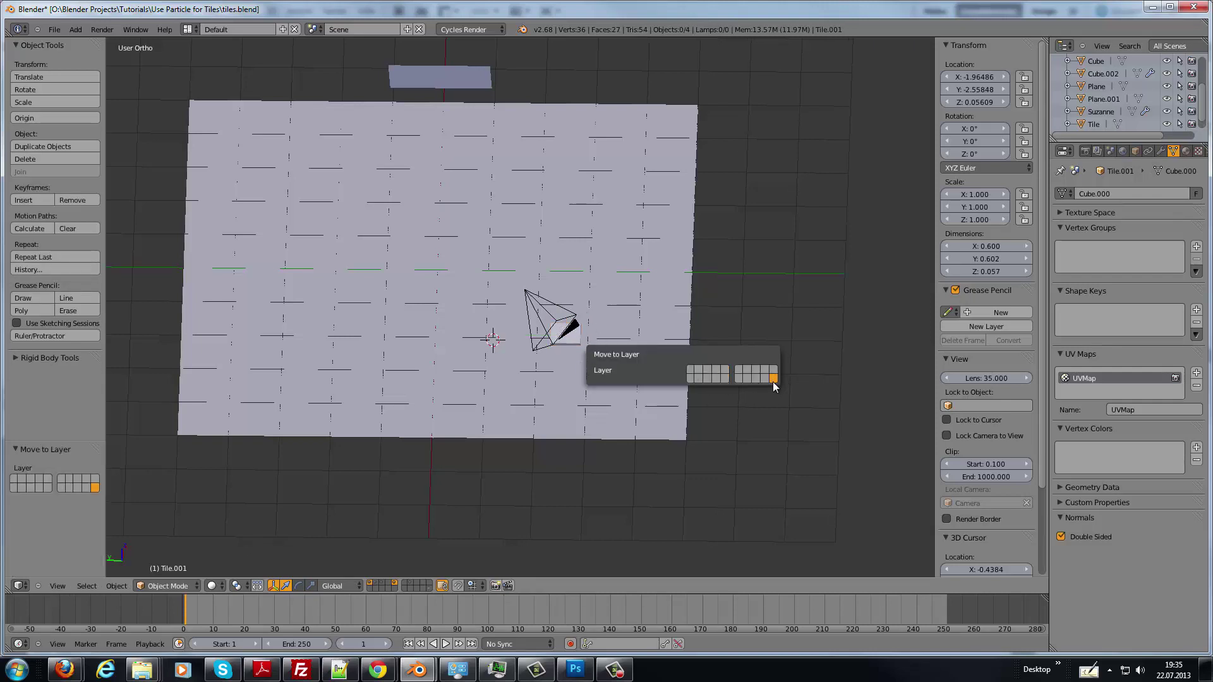
Reset the 3D cursor to the world origin and snap the original tile onto it.
right_click(573, 338)
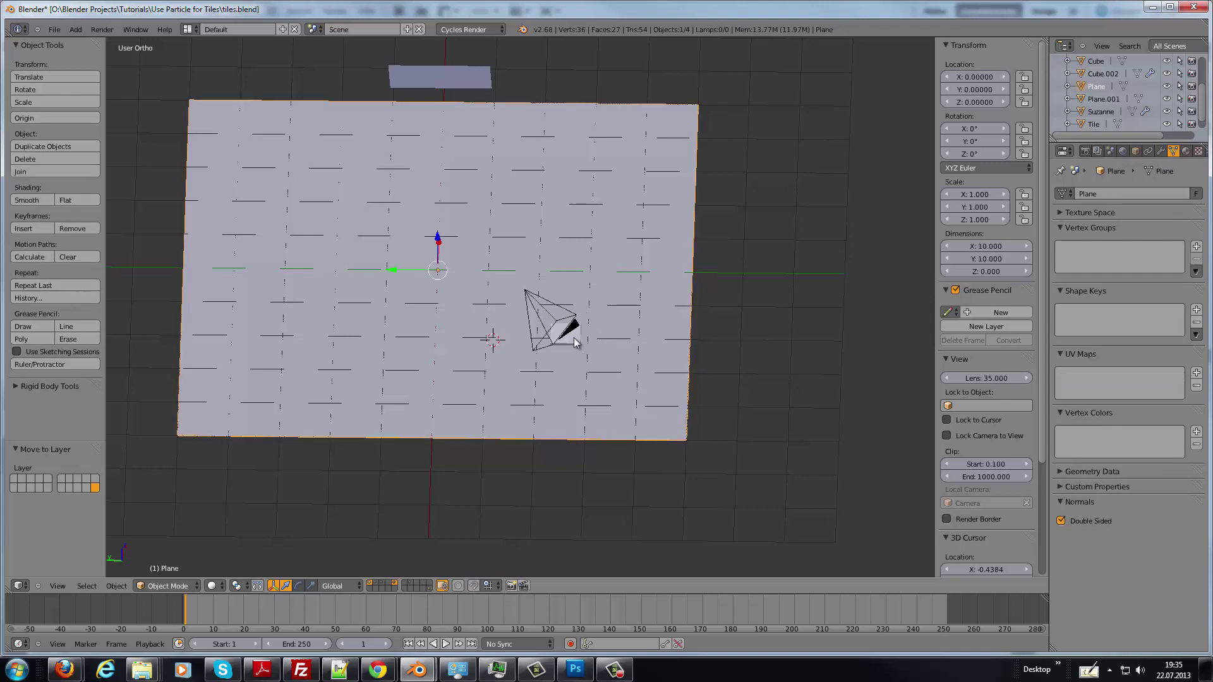
right_click(586, 346)
scroll(586, 346, up, 2)
mouse_move(586, 346)
middle_down()
mouse_move(672, 338)
mouse_move(515, 338)
mouse_move(752, 337)
middle_up()
scroll(752, 337, down, 2)
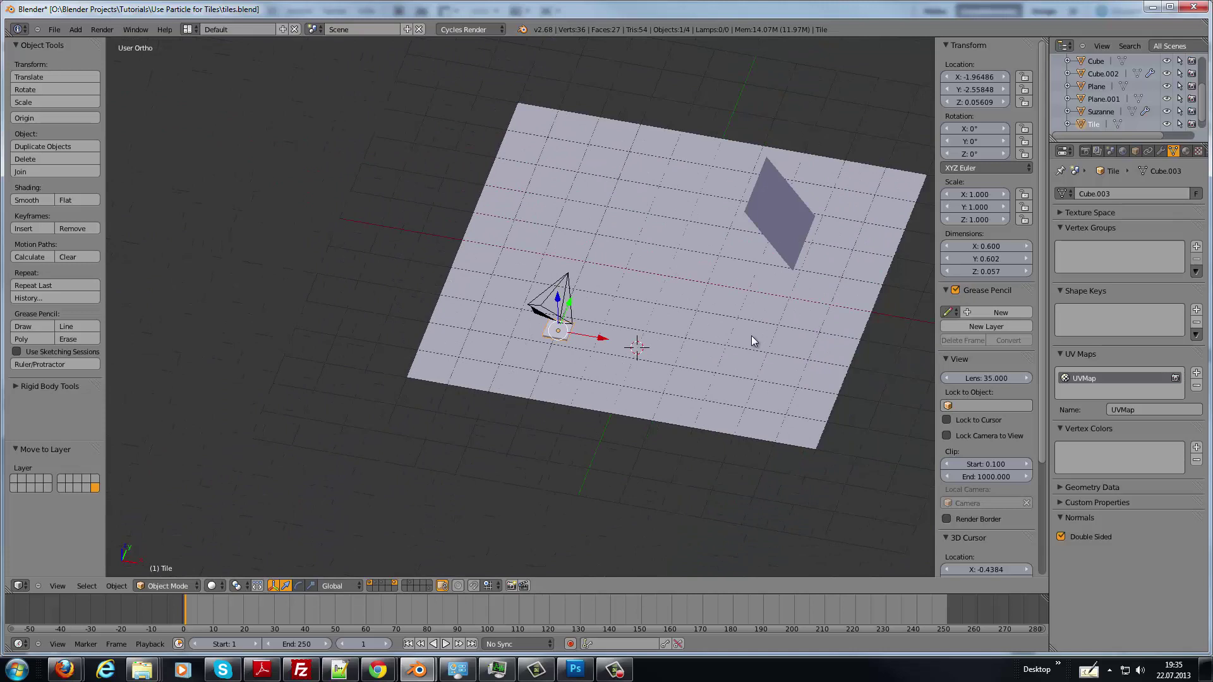
key(shift+c)
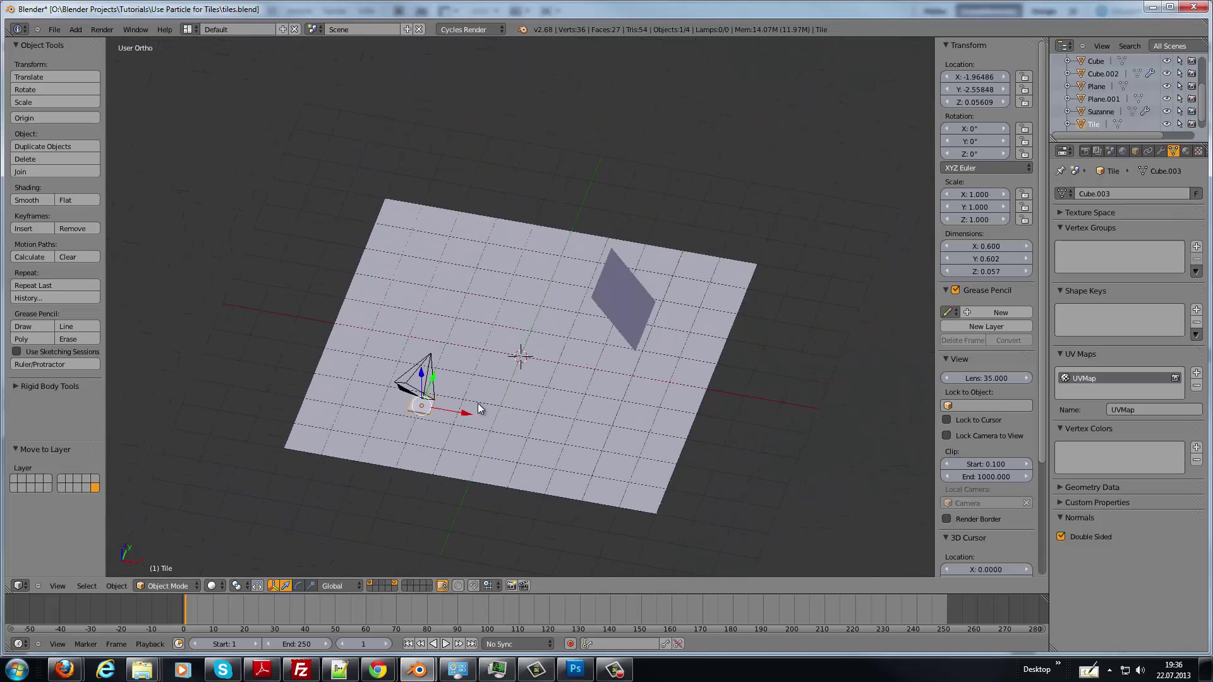
scroll(477, 408, up, 3)
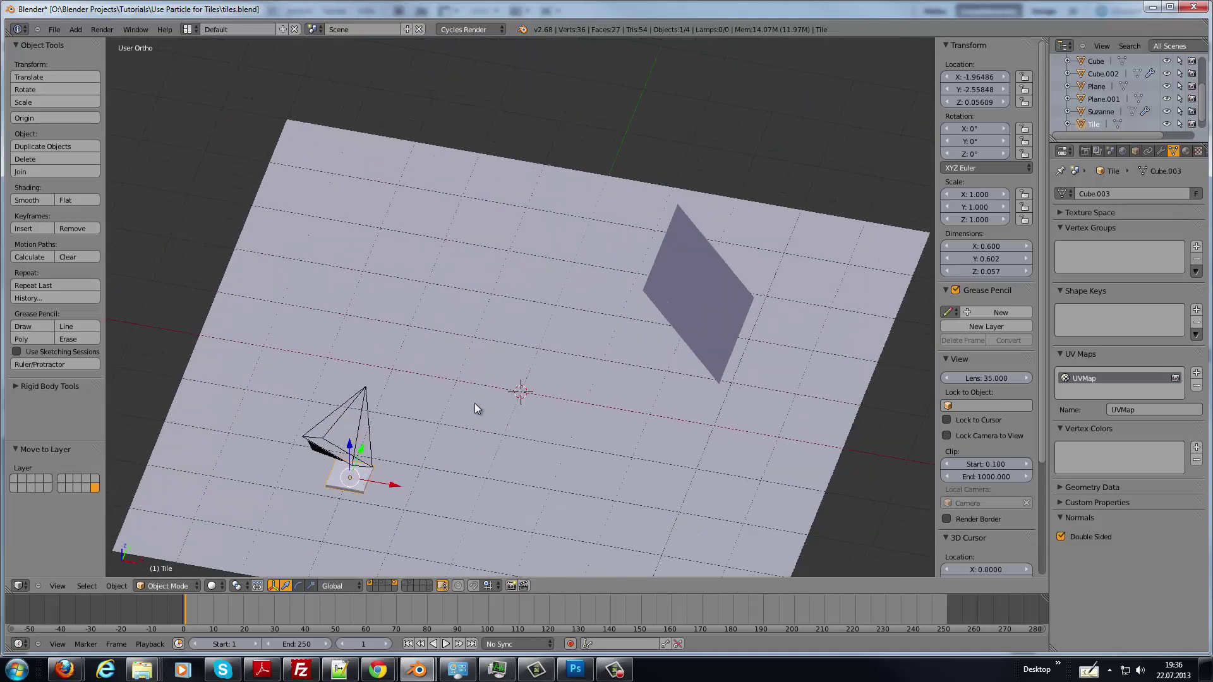
key(shift+s)
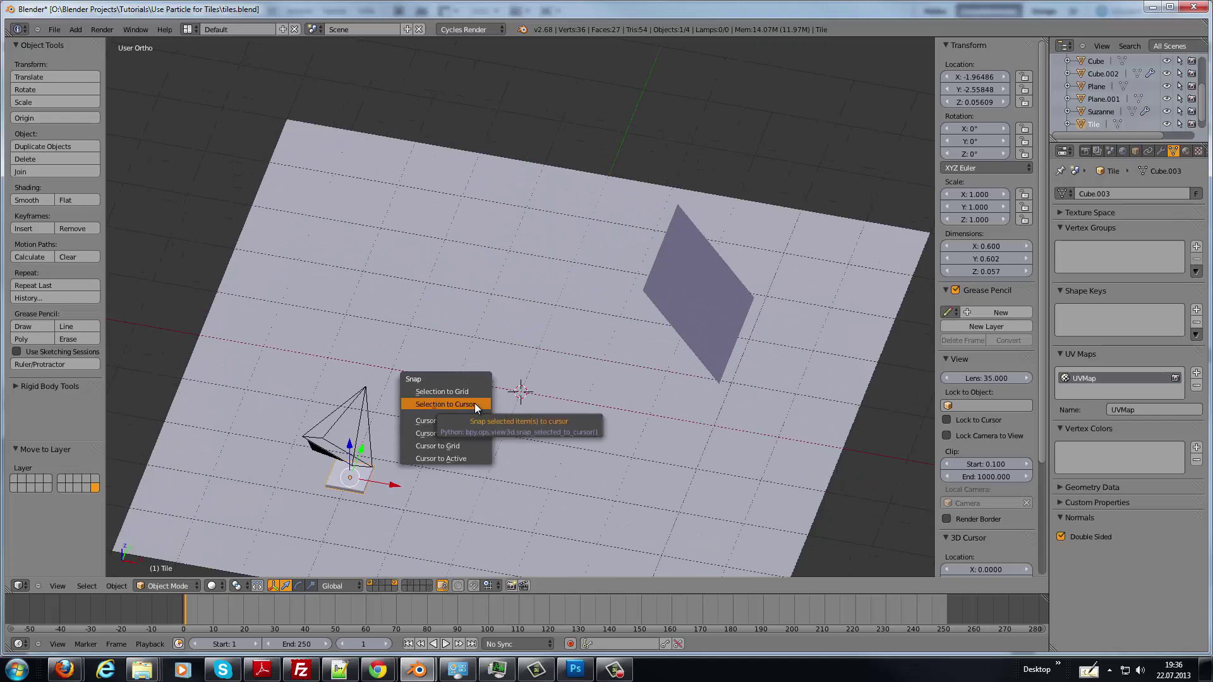
click(475, 403)
Move the tile to layer 3 and show that layer alone.
mouse_move(498, 381)
middle_down()
mouse_move(639, 380)
mouse_move(541, 400)
middle_up()
scroll(542, 400, up, 4)
mouse_move(580, 319)
middle_down()
mouse_move(559, 370)
mouse_move(575, 354)
mouse_move(568, 405)
mouse_move(578, 379)
middle_up()
key(KP_5)
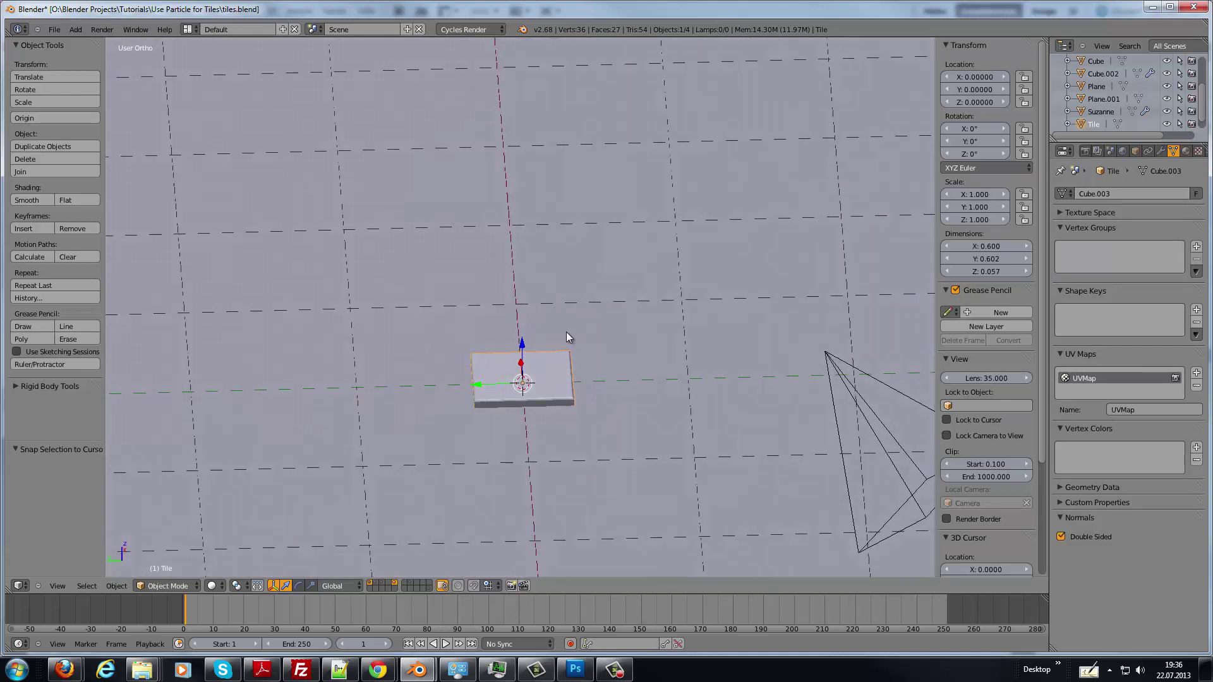
mouse_move(567, 336)
middle_down()
mouse_move(563, 361)
mouse_move(584, 353)
middle_up()
key(KP_8)
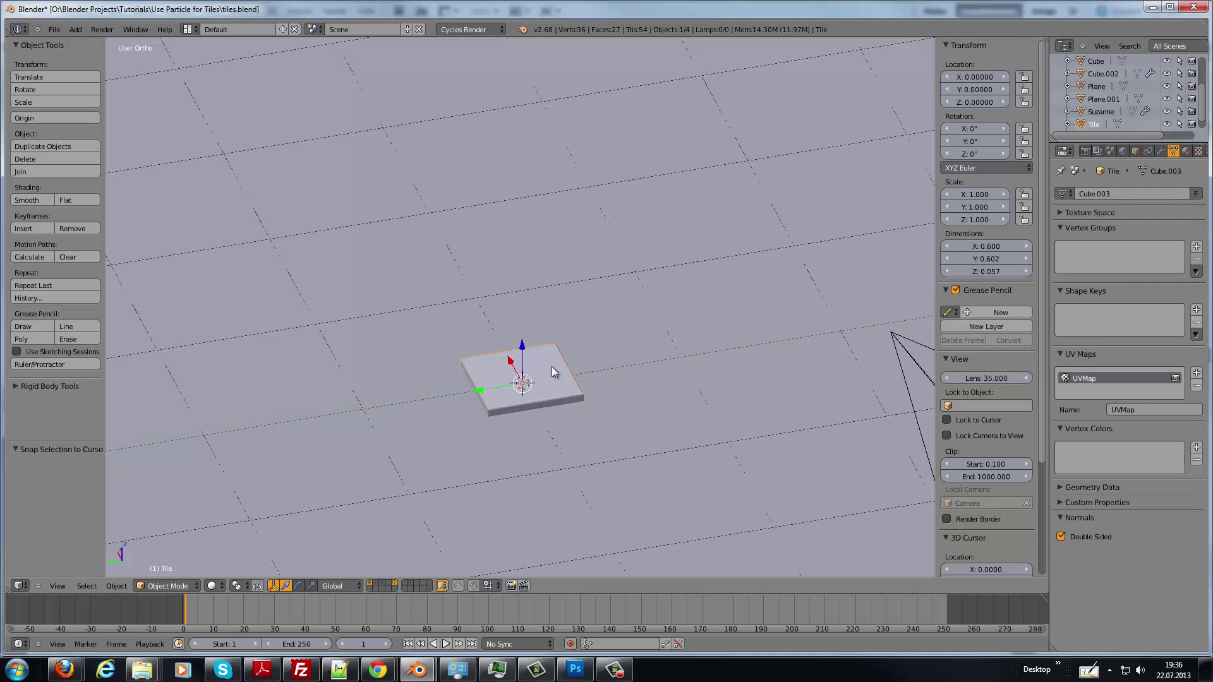
key(m)
key(4)
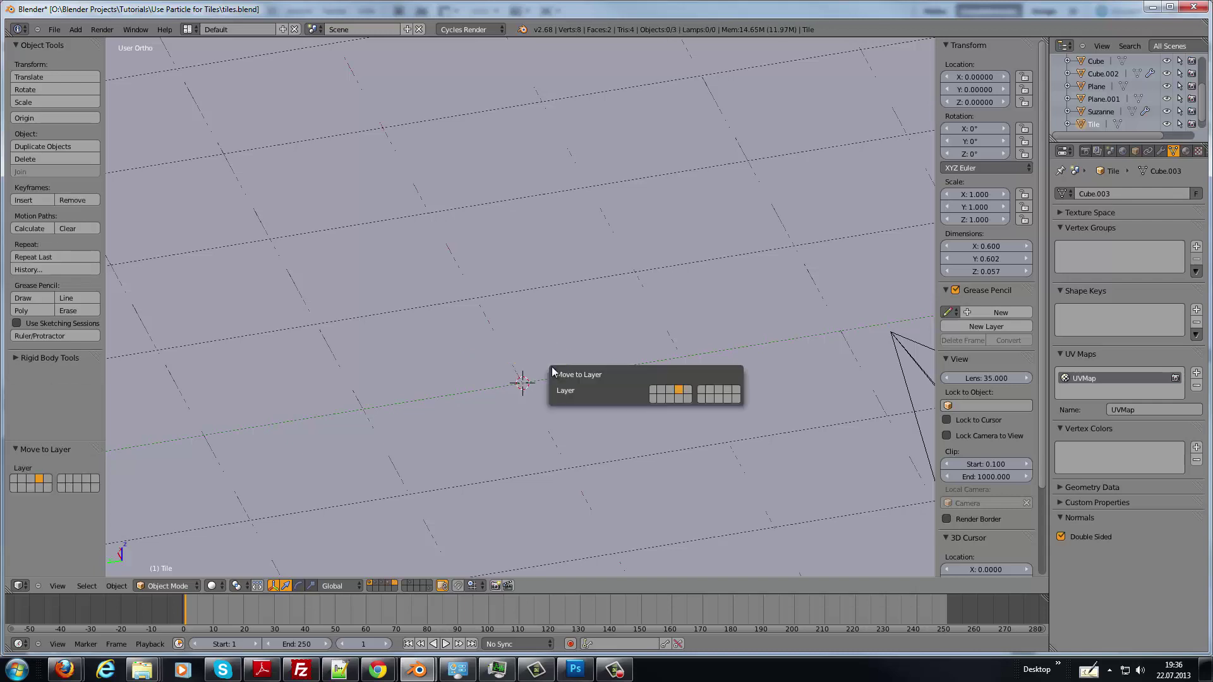
key(Return)
click(389, 584)
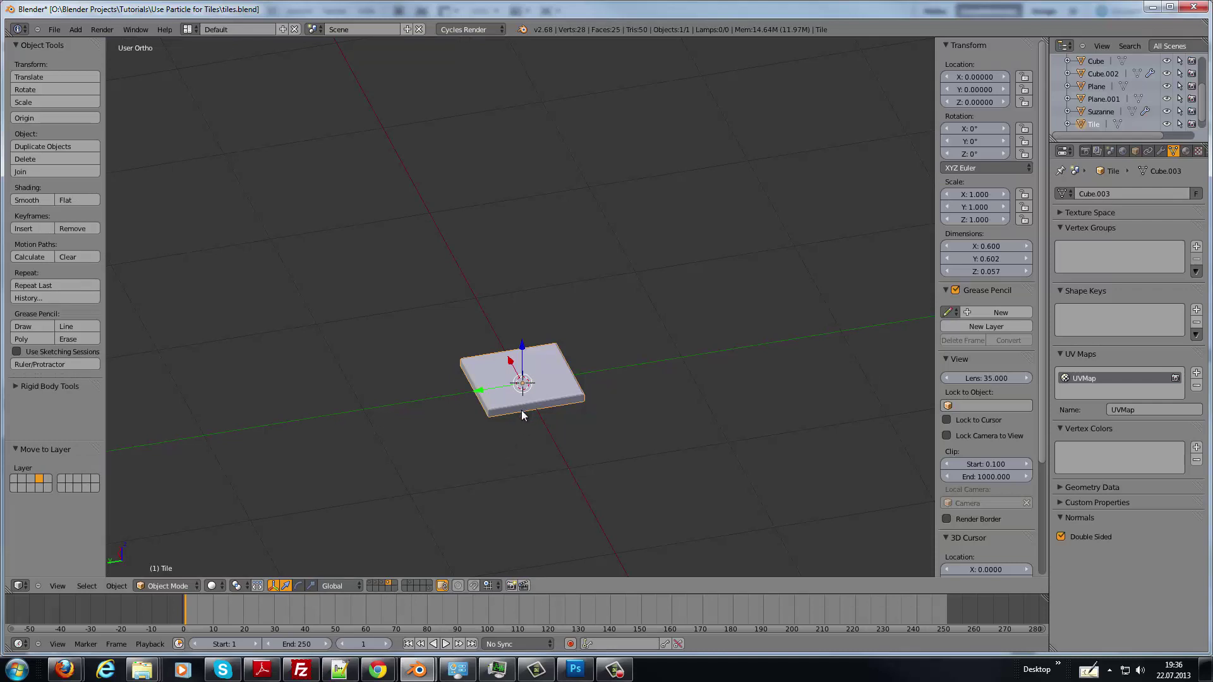
middle_drag(523, 414, 521, 411)
scroll(521, 411, up, 3)
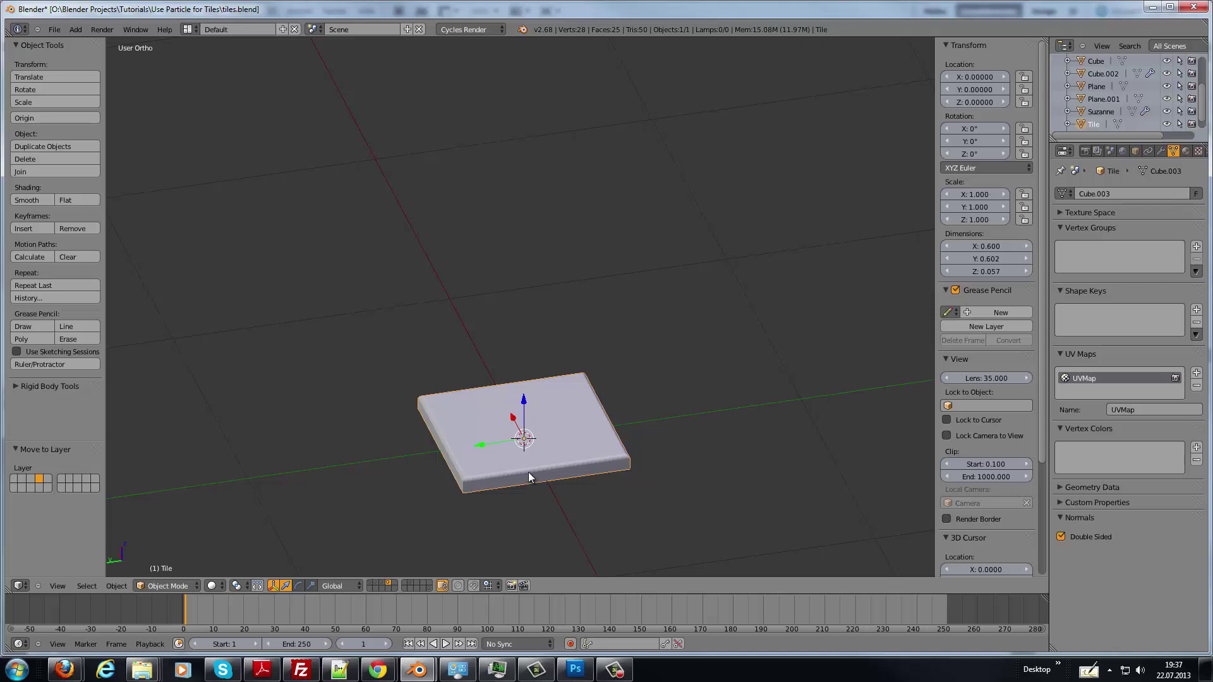
Duplicate the tile's rim edge loop and separate it into its own object.
key(Tab)
mouse_move(509, 455)
middle_down()
mouse_move(512, 475)
mouse_move(508, 451)
mouse_move(507, 464)
middle_up()
alt+right_click(511, 470)
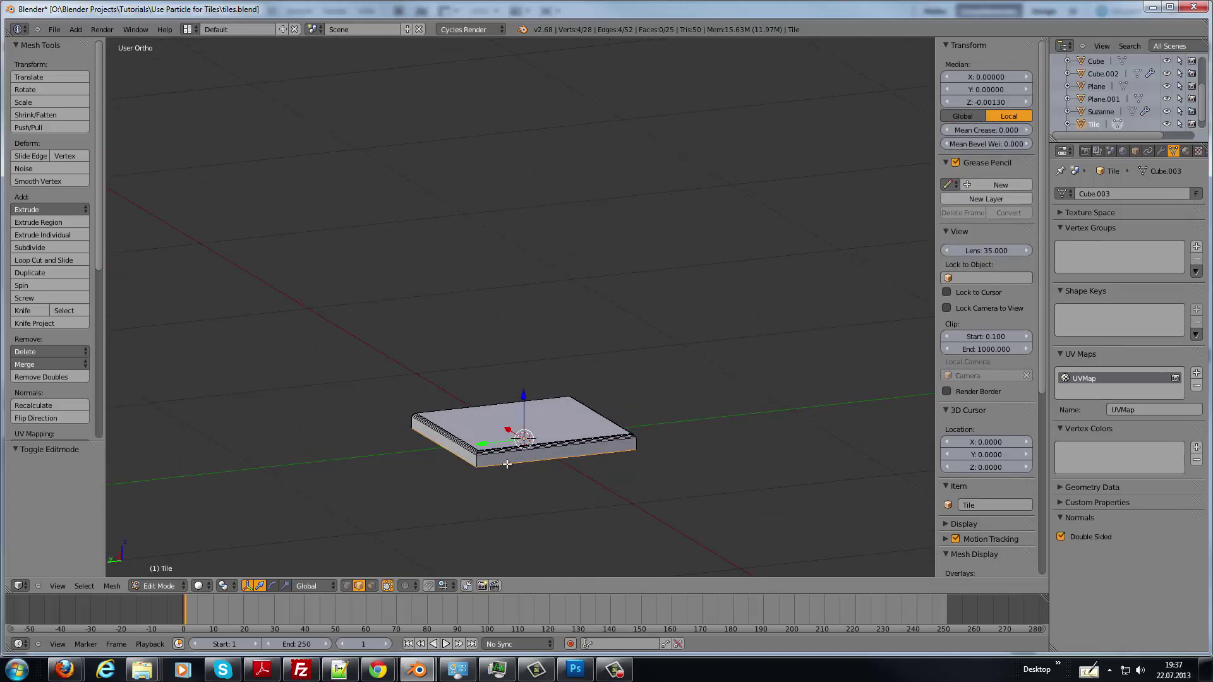
key(shift+d)
right_click(507, 463)
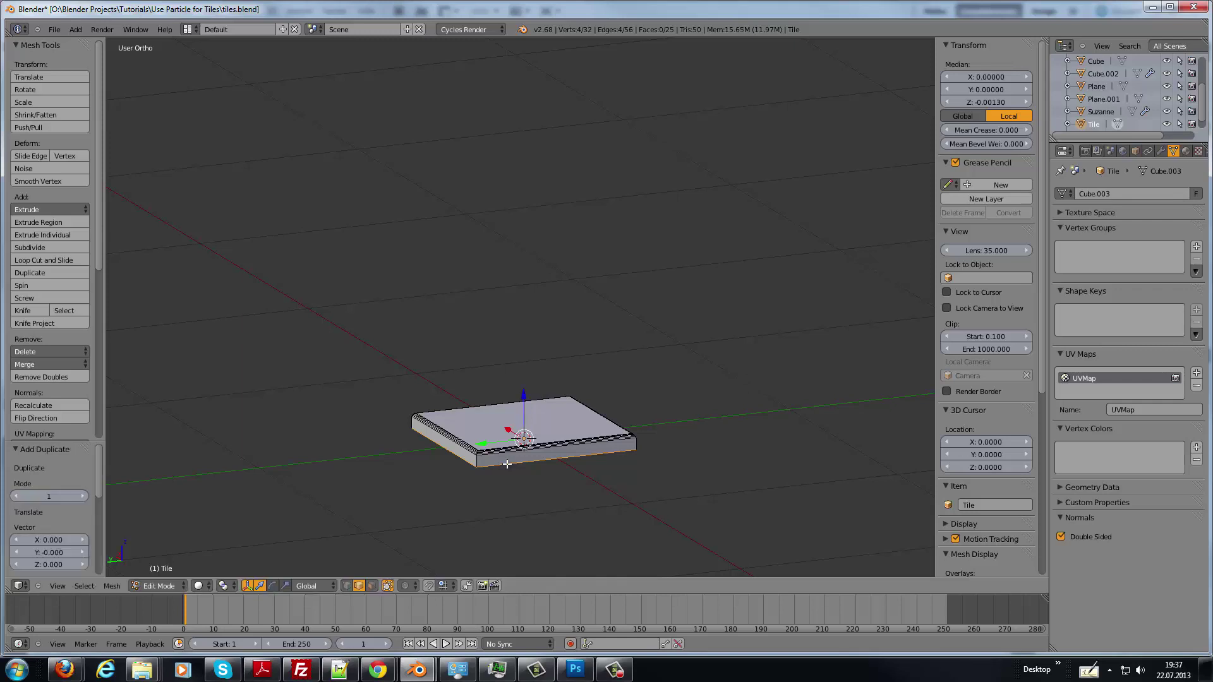
key(x)
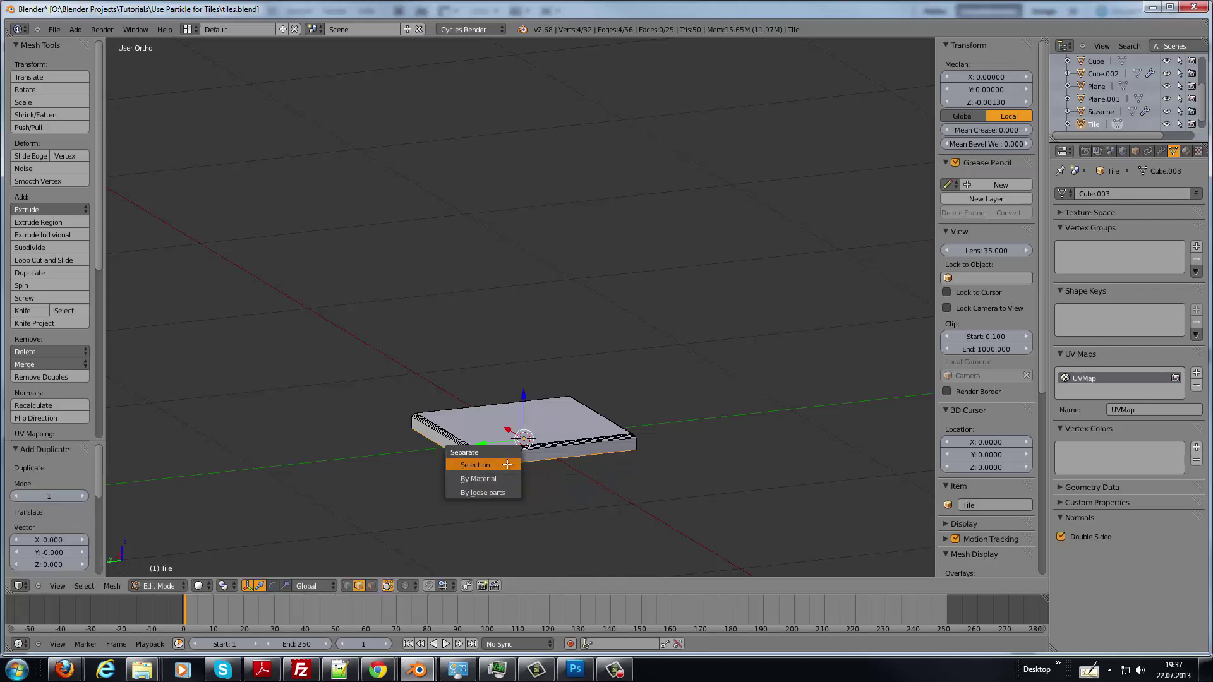
click(507, 464)
Move the outline object to layer 5, view it, and fill it into a square face.
key(Tab)
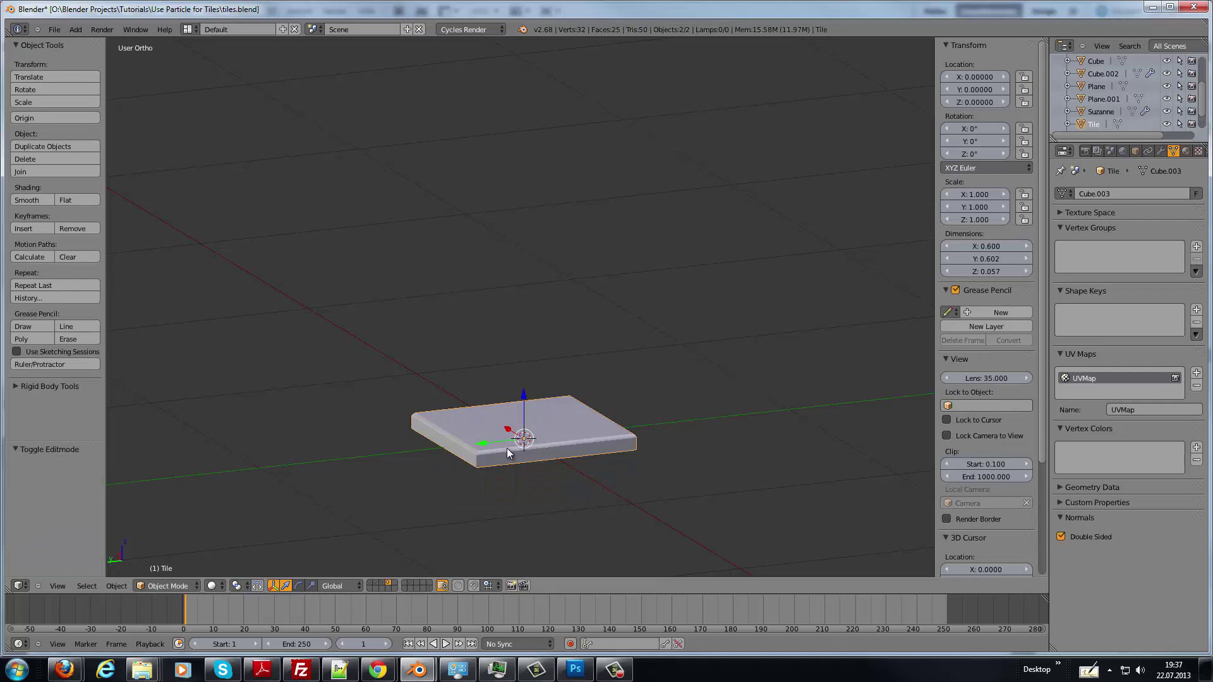
right_click(505, 462)
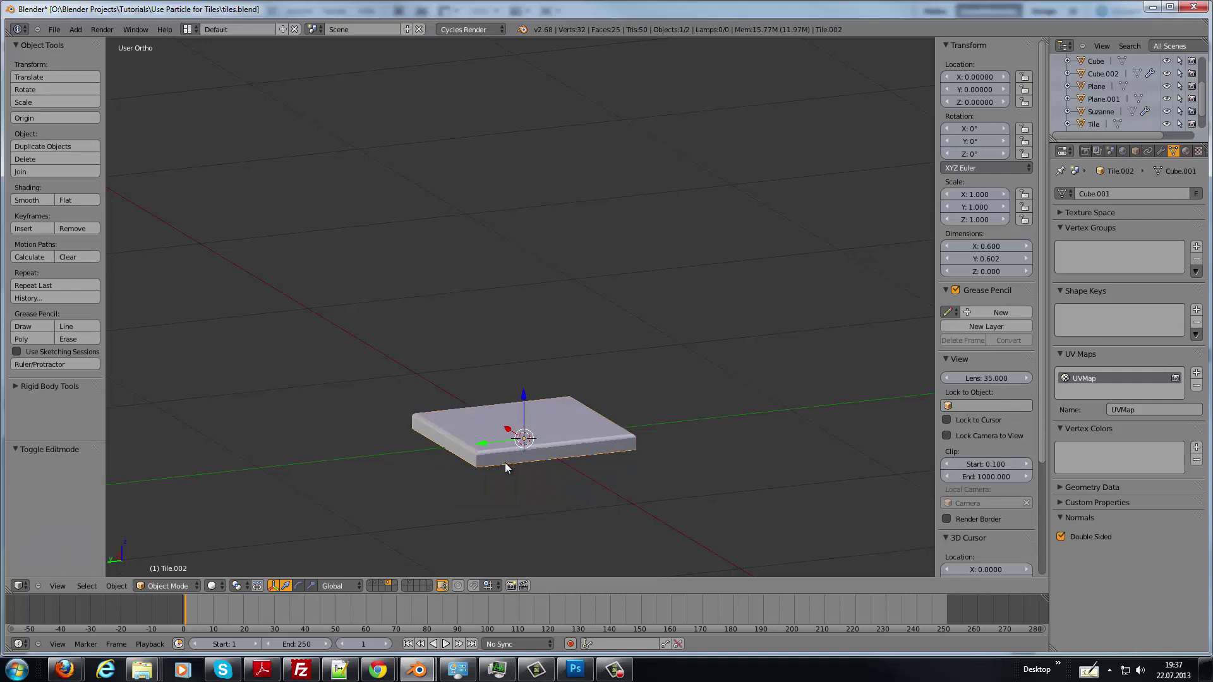
key(m)
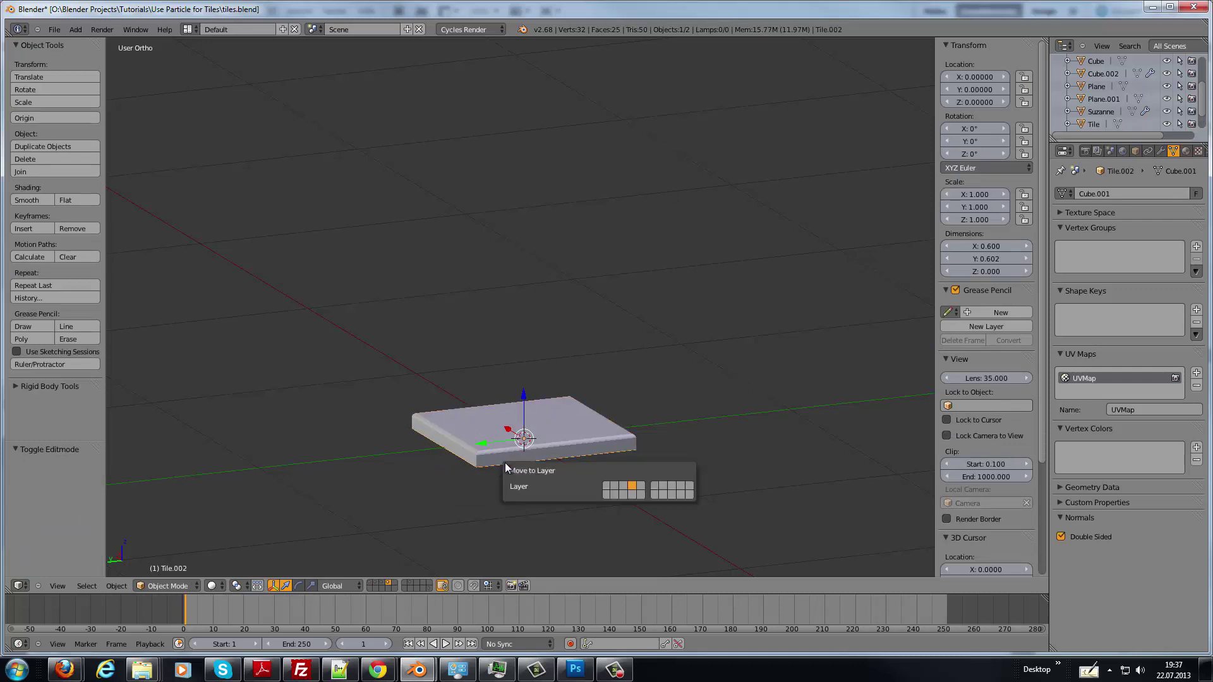
key(5)
key(Return)
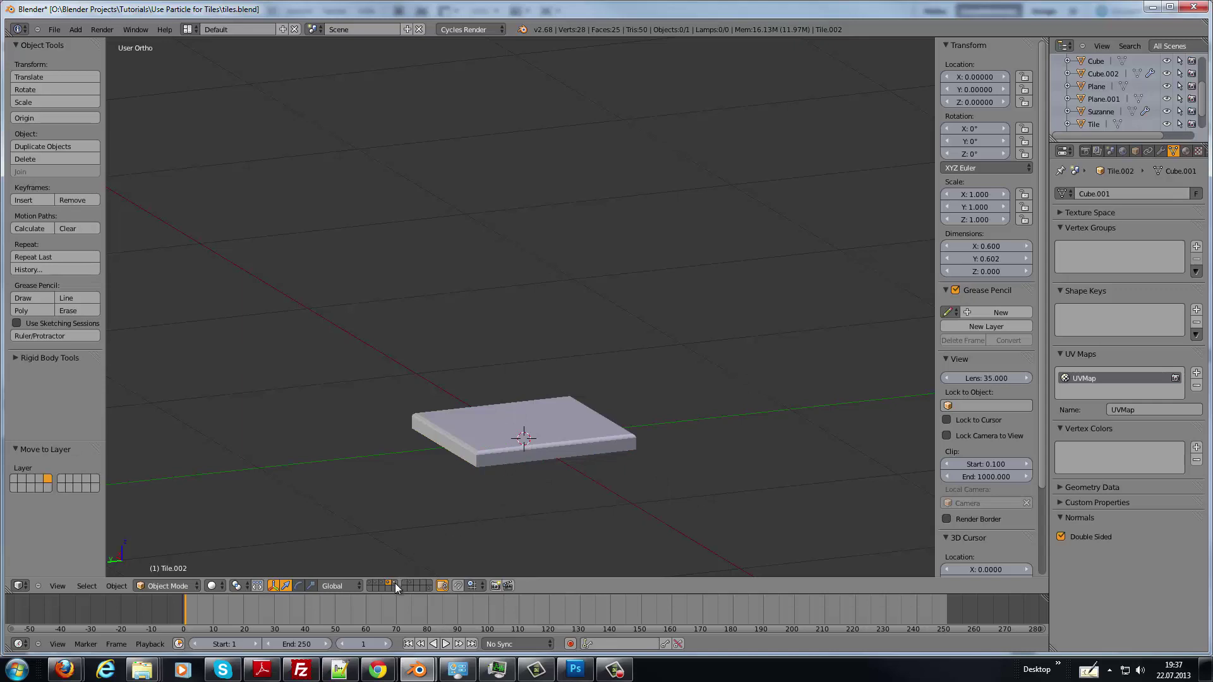
click(393, 583)
mouse_move(598, 336)
middle_down()
mouse_move(579, 378)
mouse_move(627, 379)
mouse_move(609, 392)
middle_up()
key(Tab)
key(f)
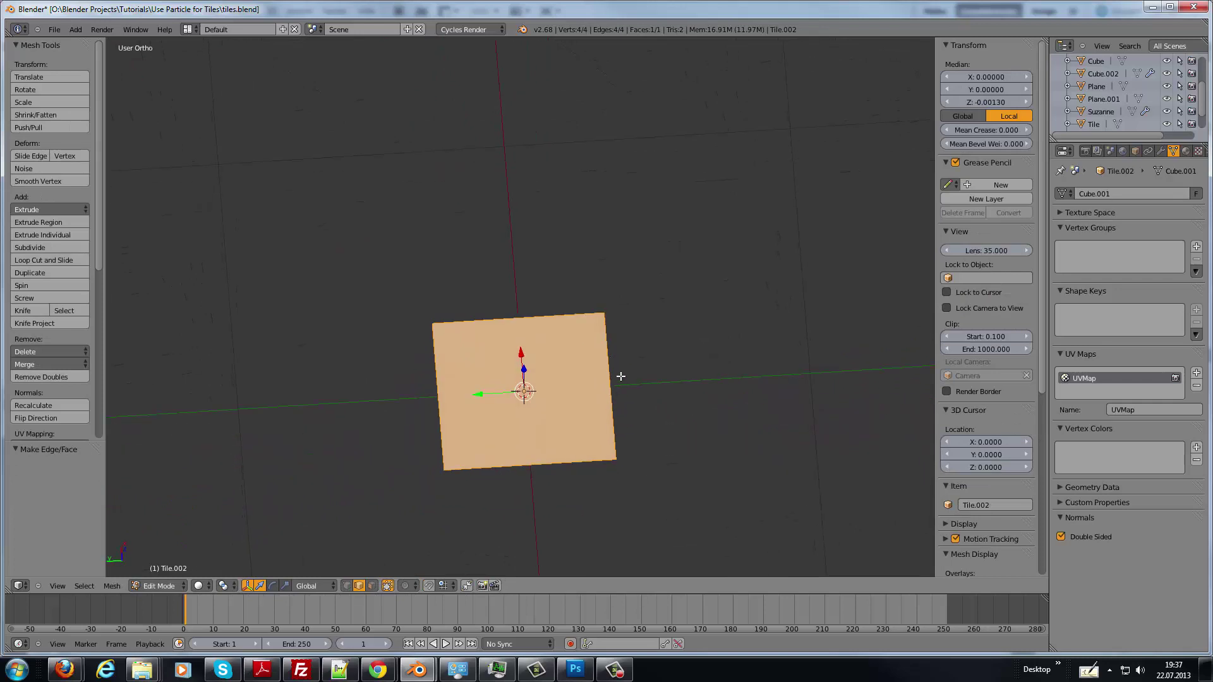
scroll(622, 377, down, 2)
scroll(664, 281, down, 1)
Add an Array modifier with a count of 10 to the square face.
mouse_move(621, 279)
middle_down()
mouse_move(617, 300)
mouse_move(575, 311)
middle_up()
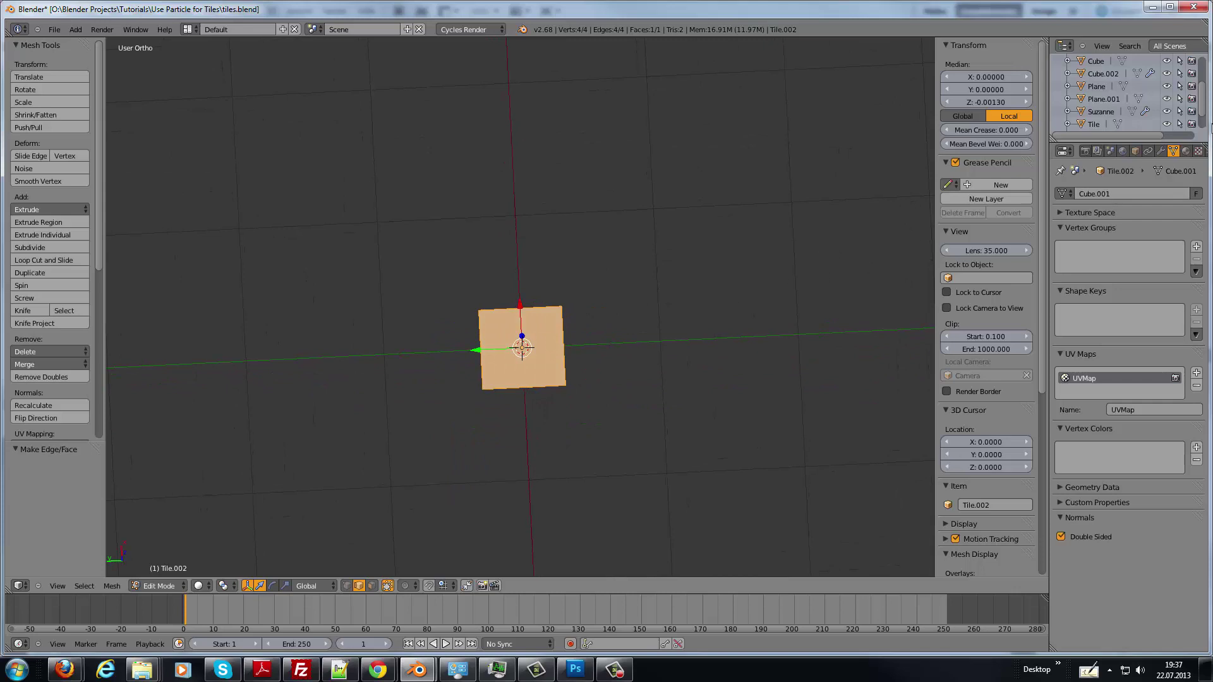
click(1159, 150)
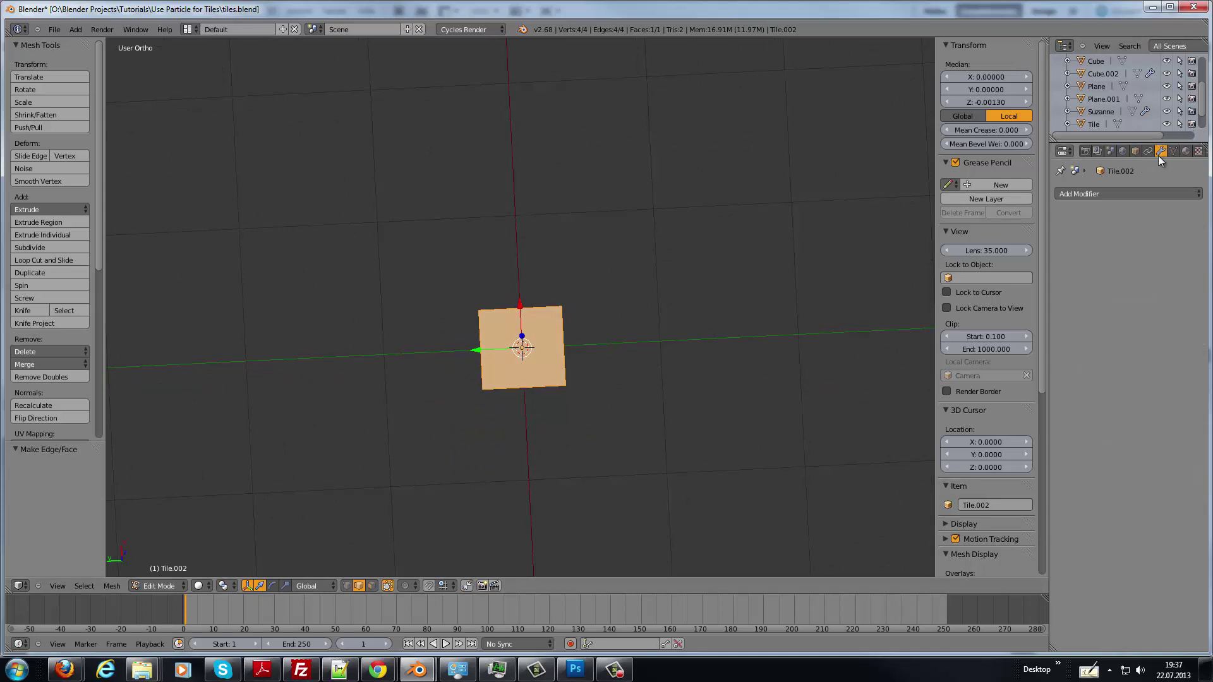
click(1101, 194)
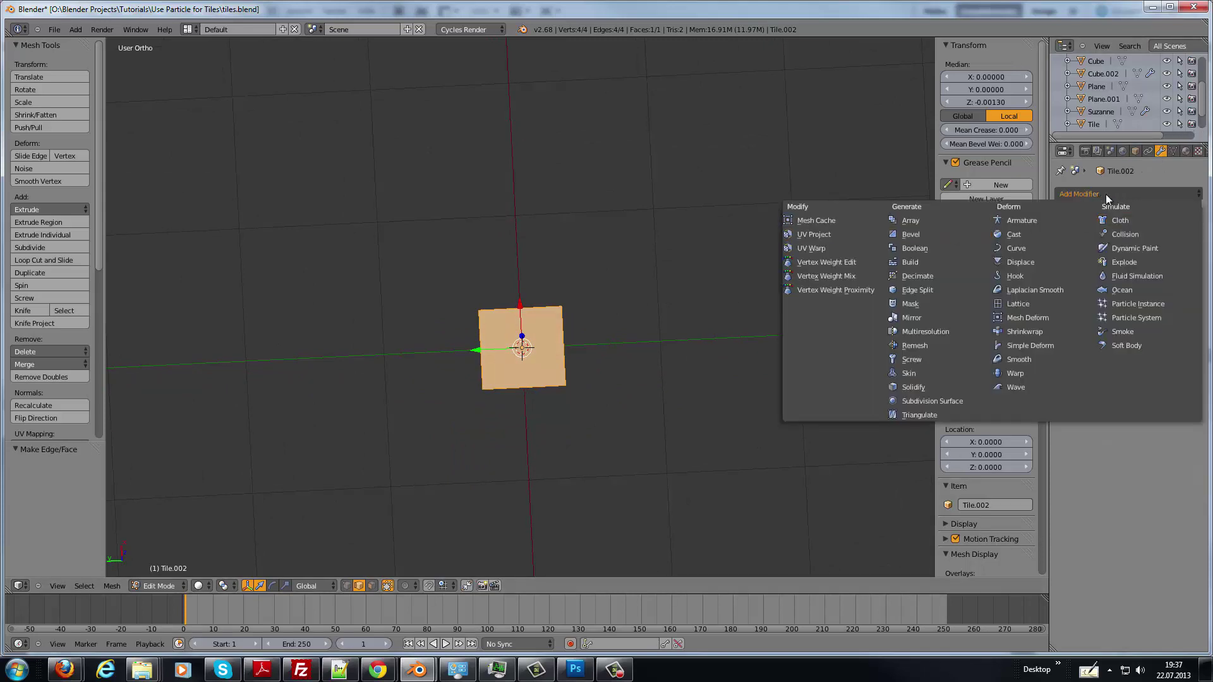
click(924, 220)
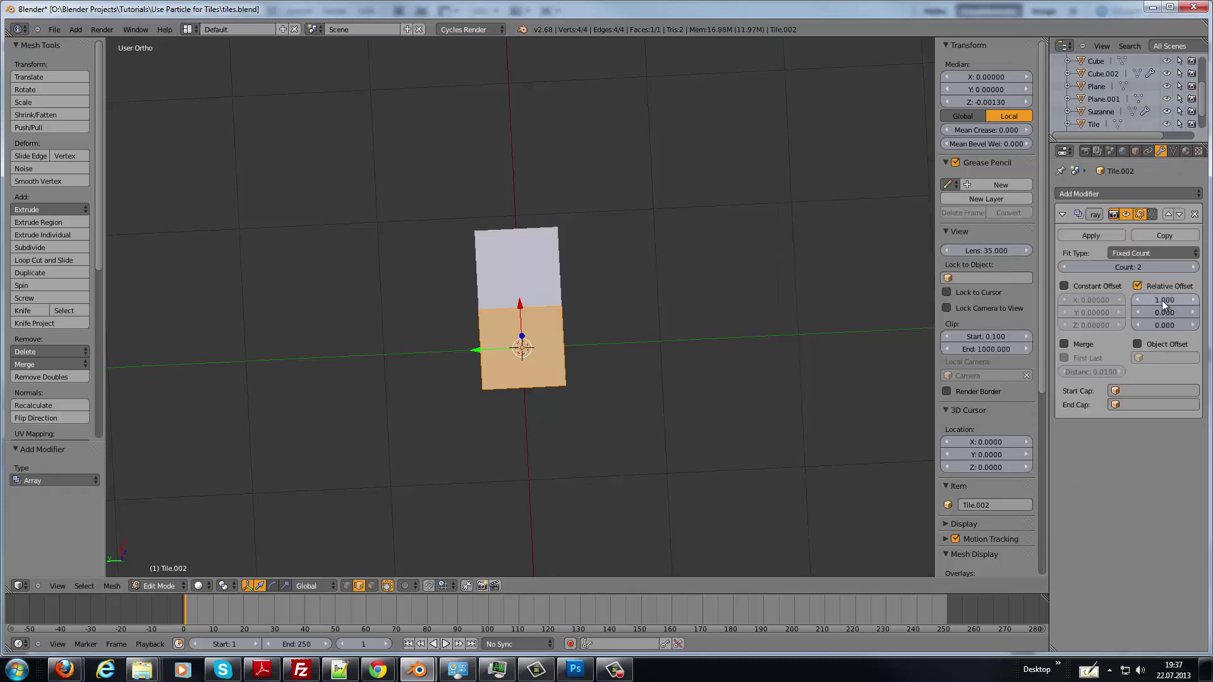
click(1138, 266)
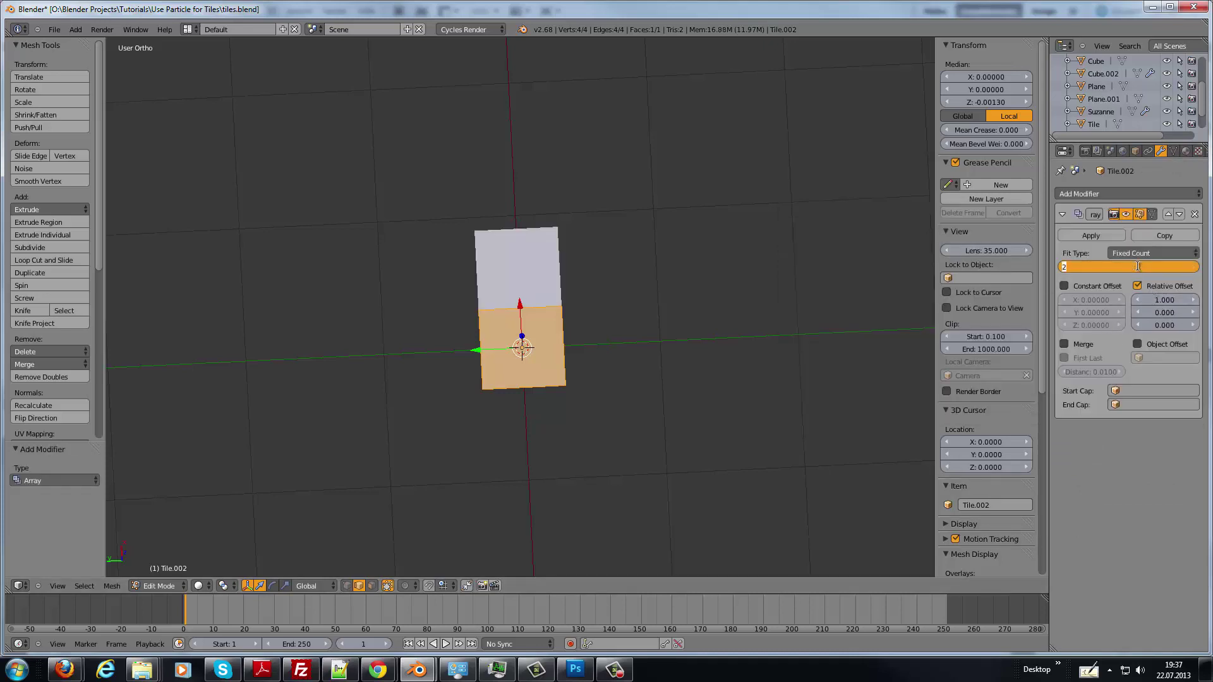
text(10)
key(Return)
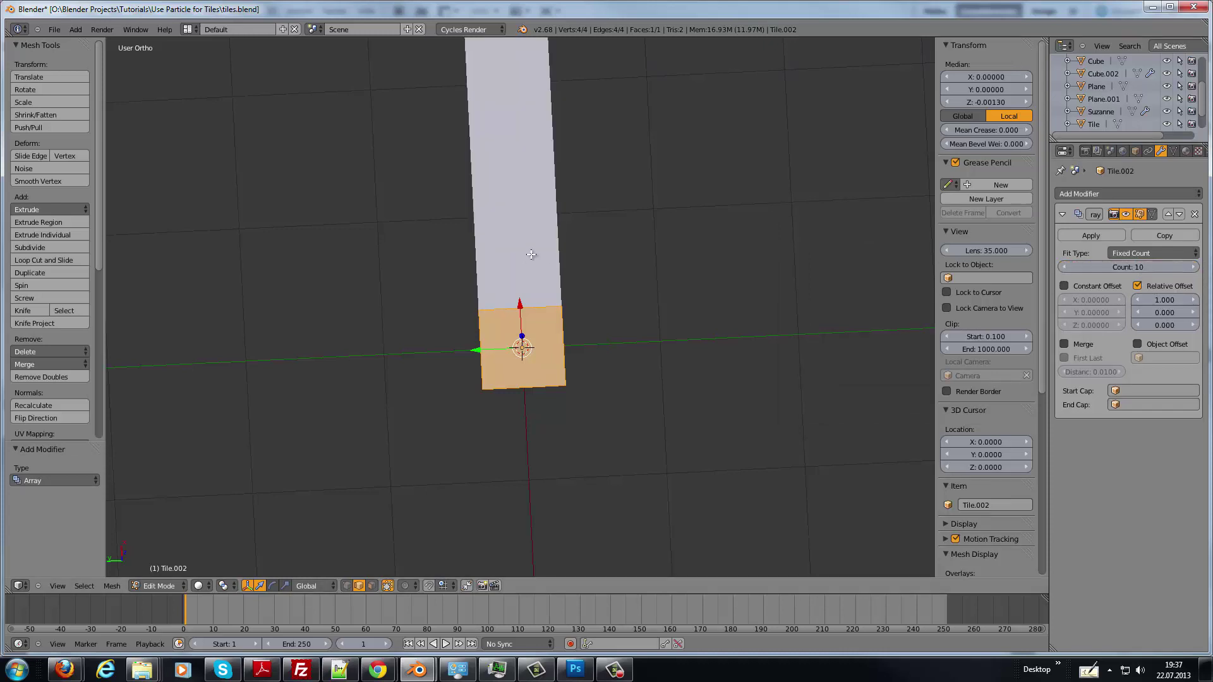
scroll(532, 254, down, 4)
mouse_move(612, 252)
shift+middle_down()
mouse_move(588, 408)
mouse_move(582, 370)
shift+middle_up()
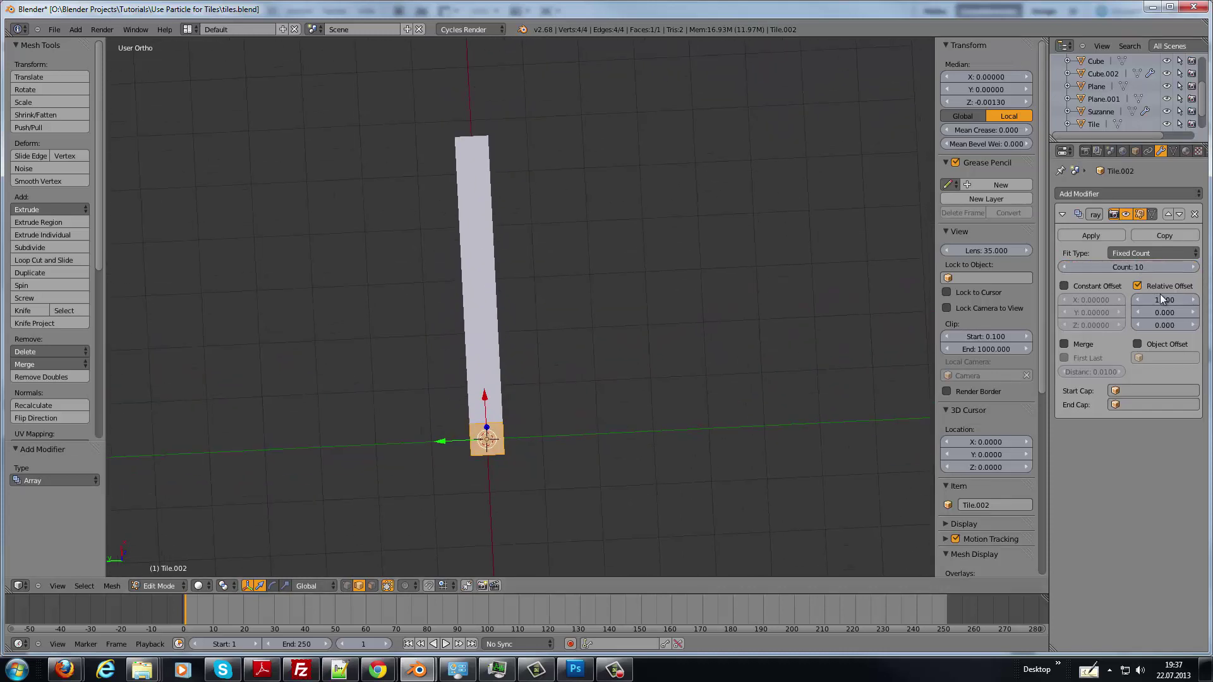
Copy the array as a second modifier with X offset 0 and Y offset spreading sideways.
click(1165, 235)
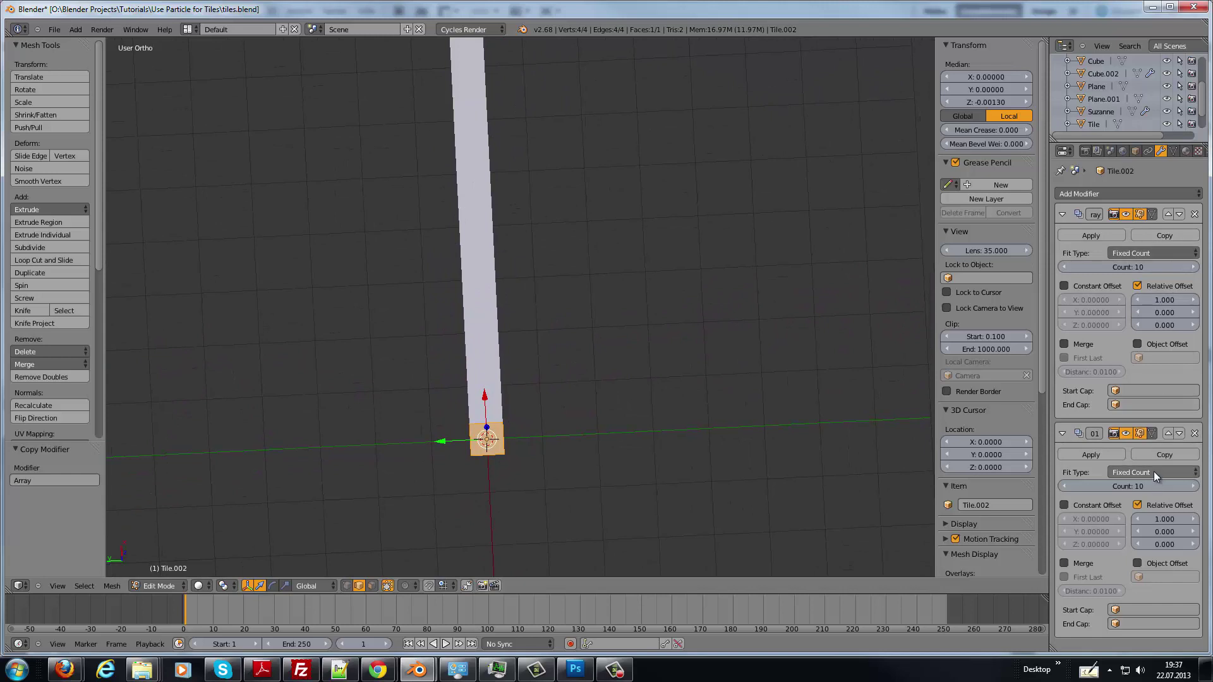
click(1156, 519)
text(0)
key(Return)
click(1153, 532)
text(1)
key(Return)
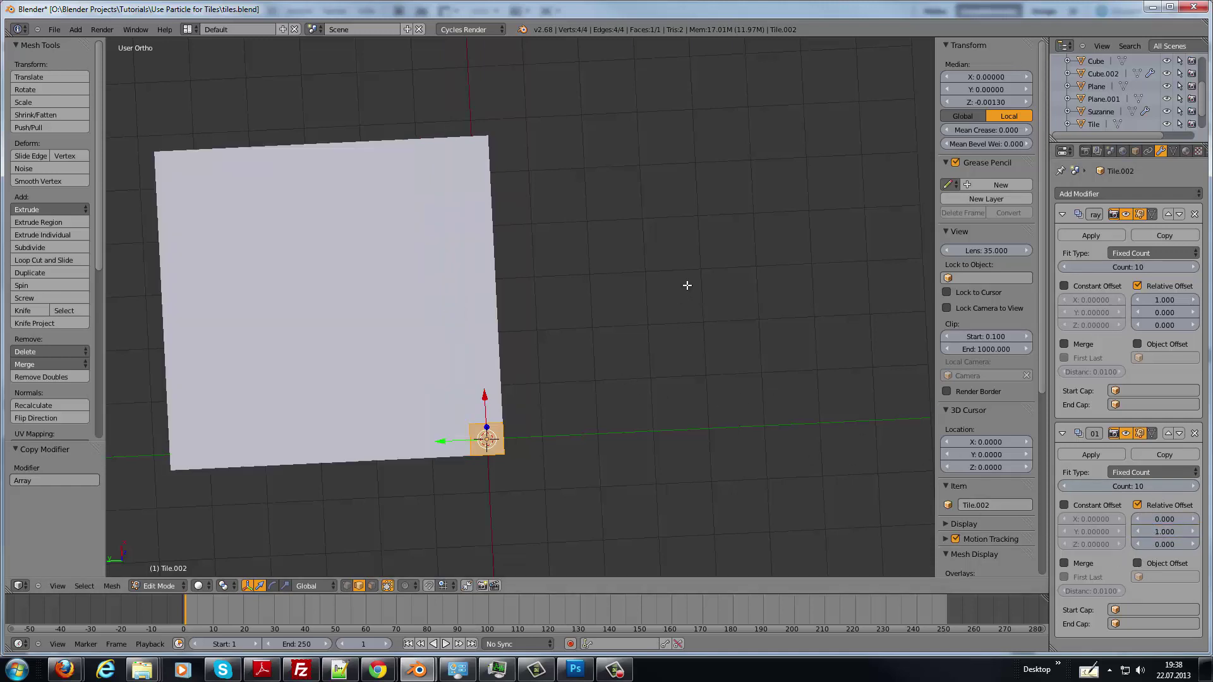
mouse_move(688, 285)
middle_down()
mouse_move(615, 271)
mouse_move(601, 252)
middle_up()
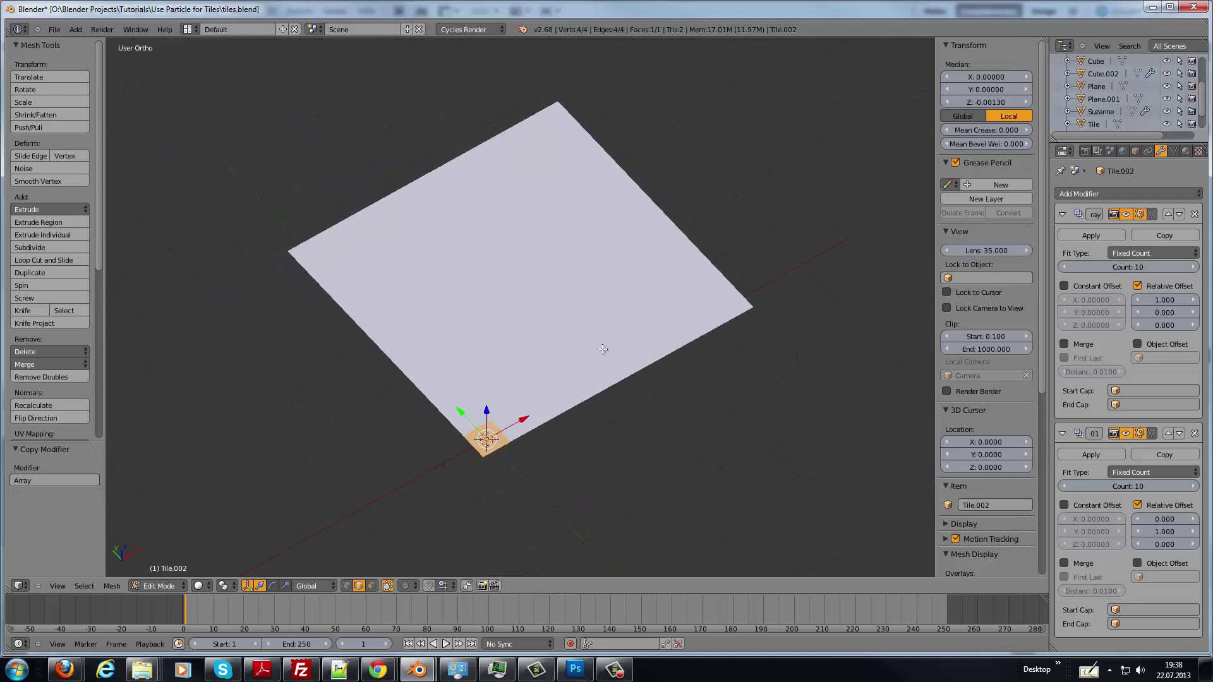
middle_drag(602, 349, 658, 328)
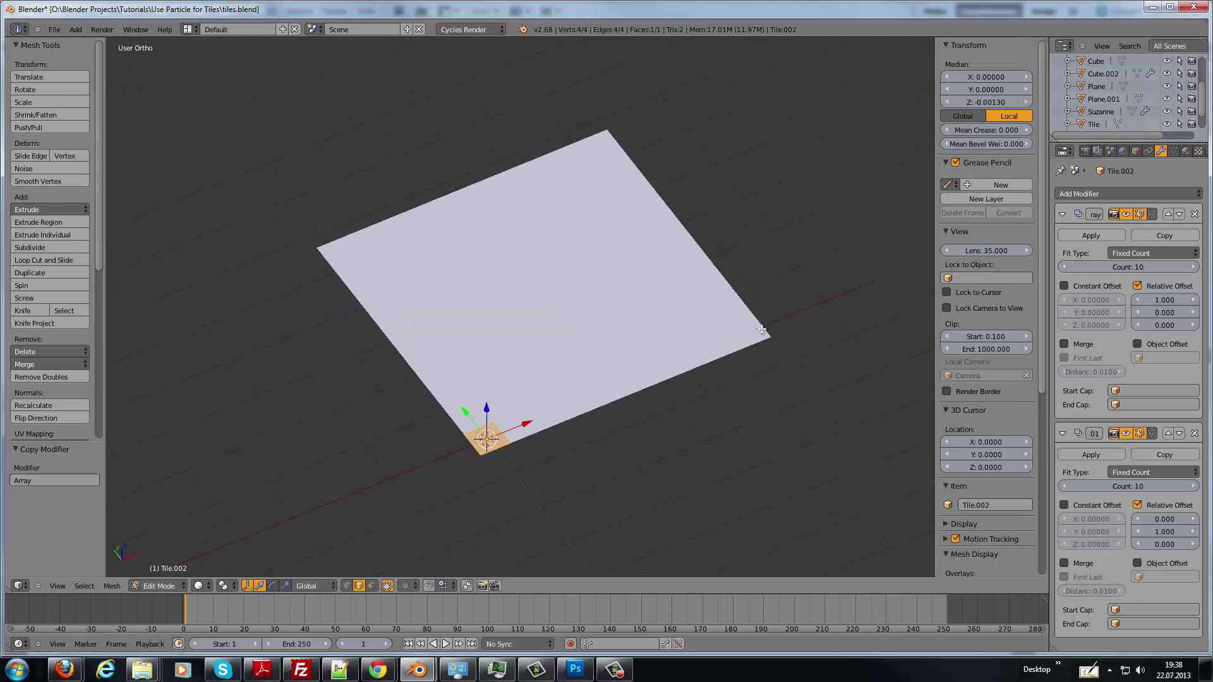
Leave Edit Mode and apply both array modifiers into a 100-face grid.
click(1092, 456)
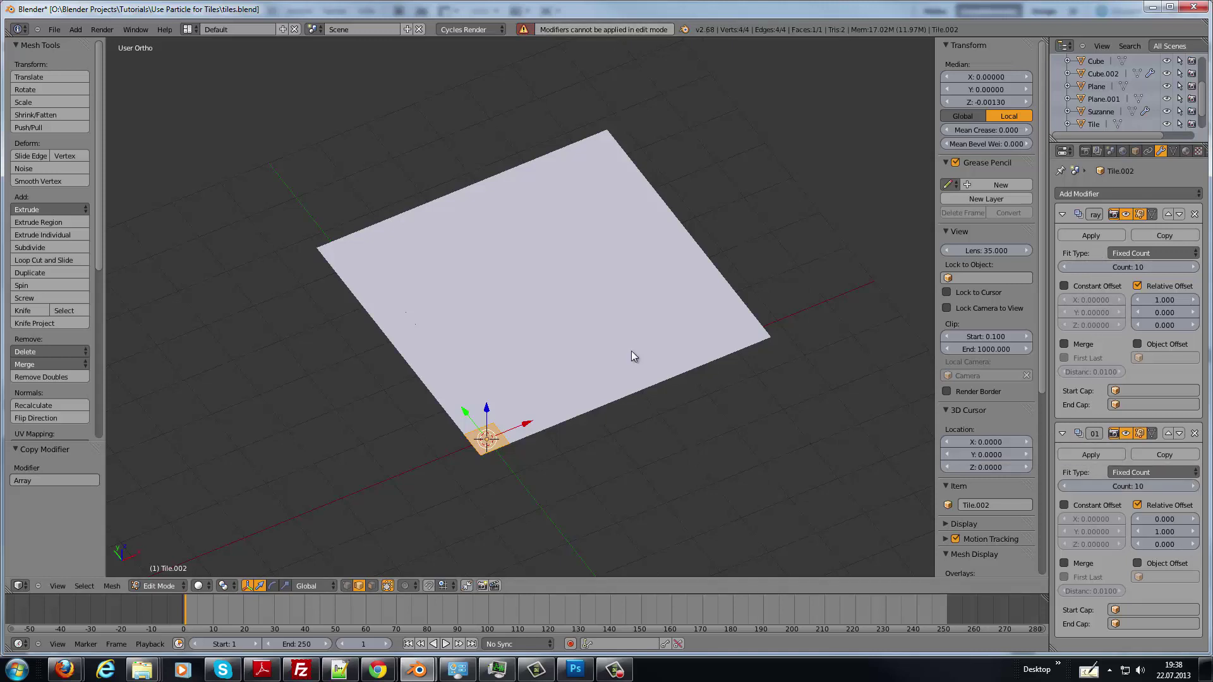
key(Tab)
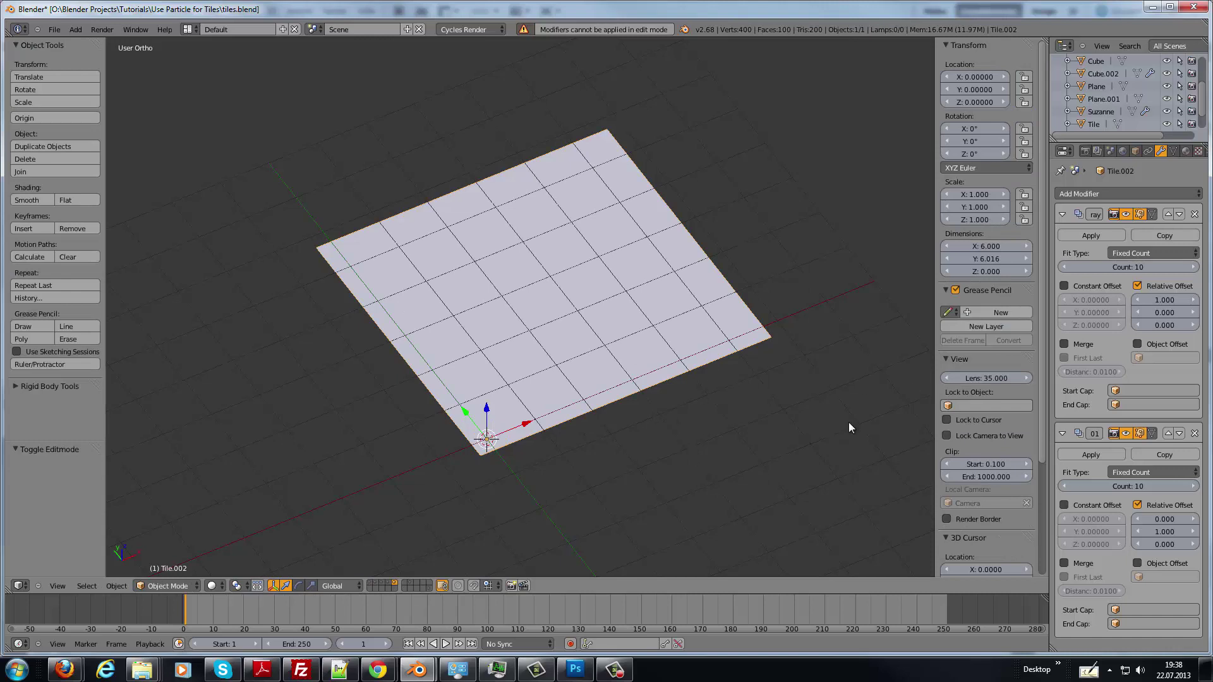
click(1068, 454)
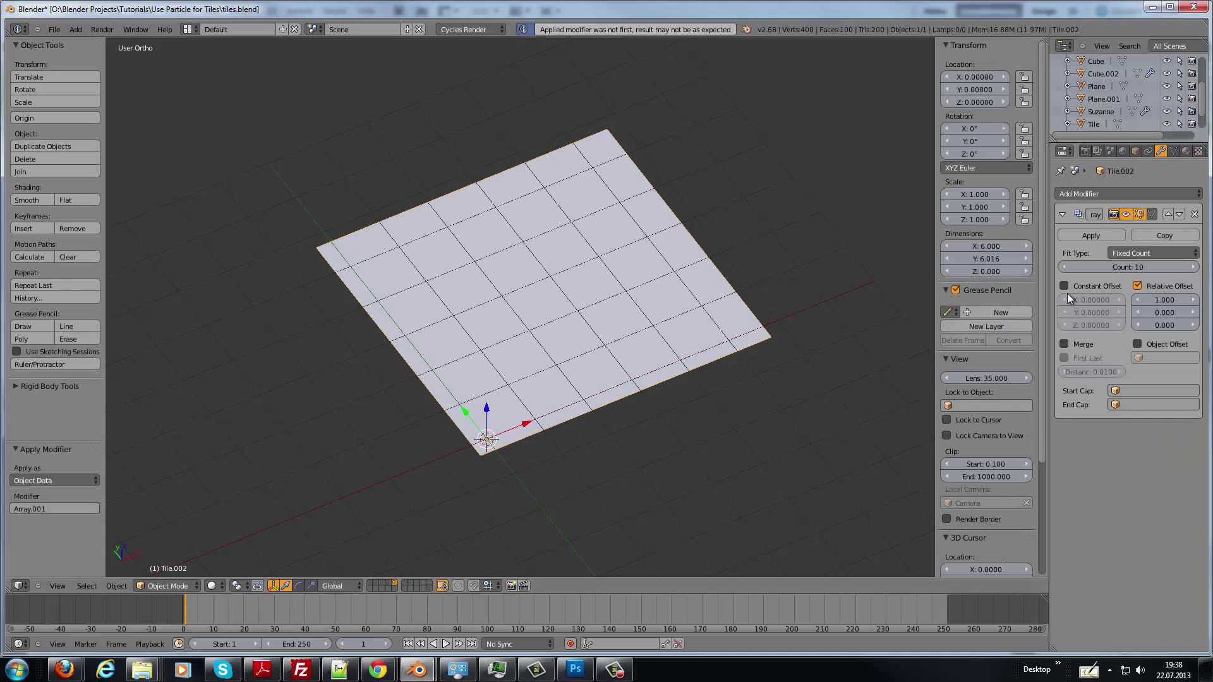
click(1076, 235)
Set the grid's origin to its geometry and snap it to the 3D cursor at world origin.
key(Tab)
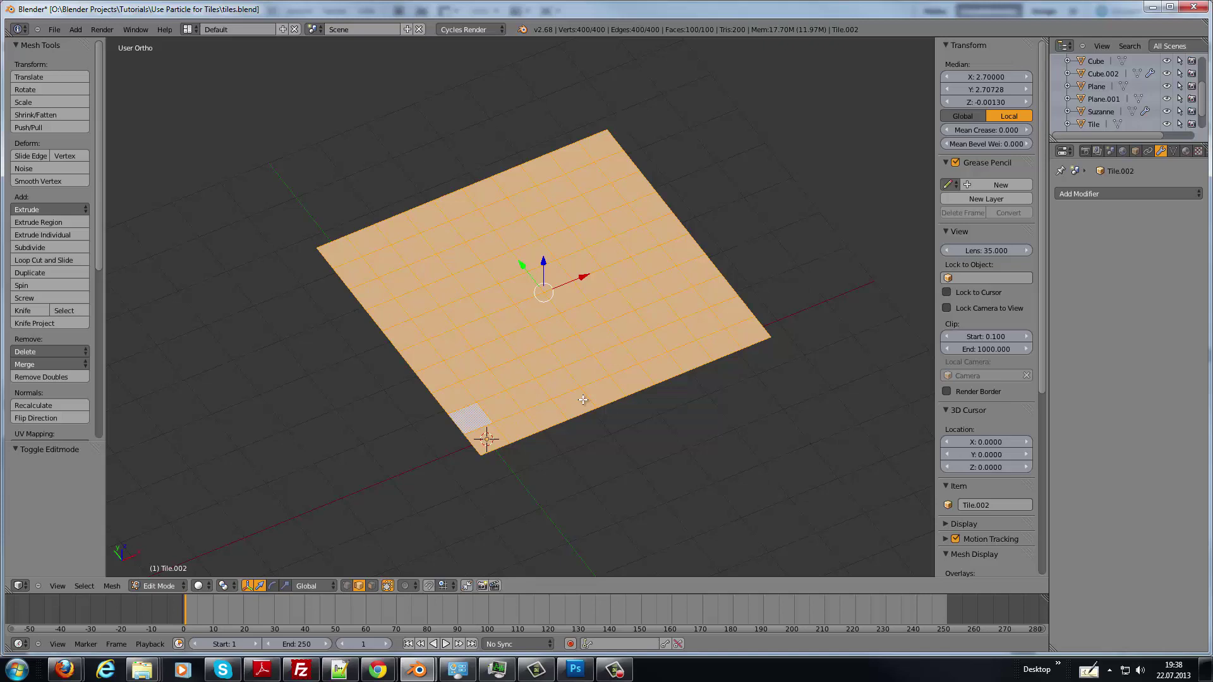
key(Tab)
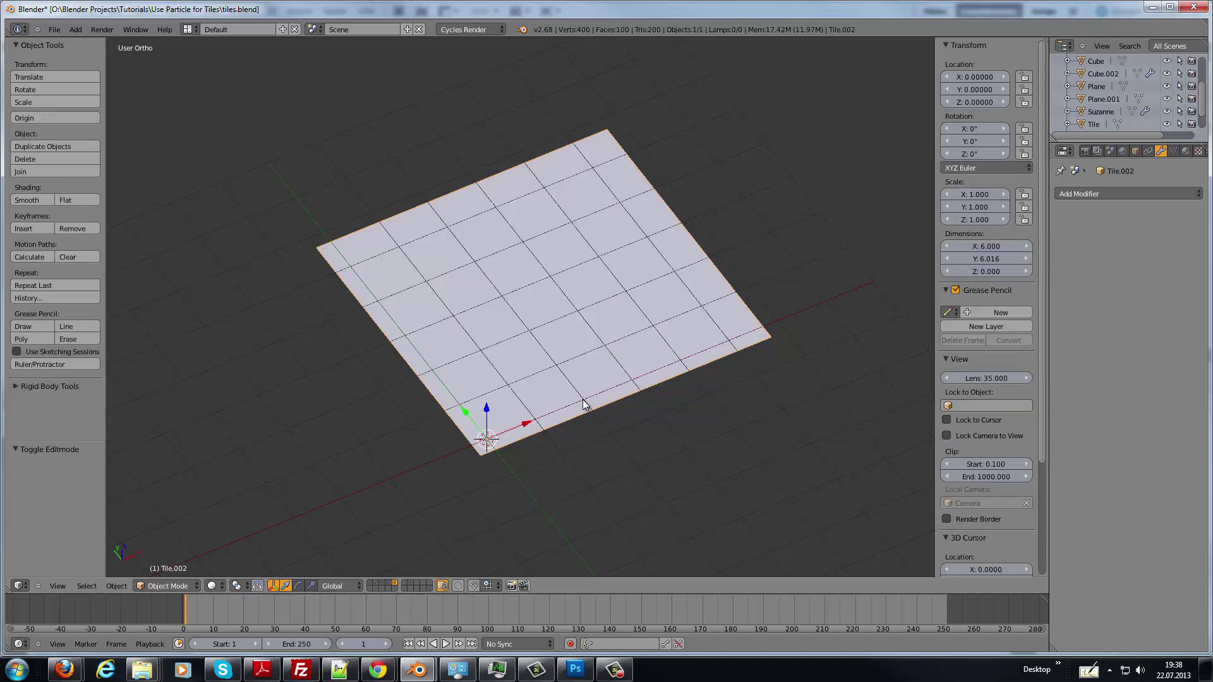
key(ctrl+shift+alt+c)
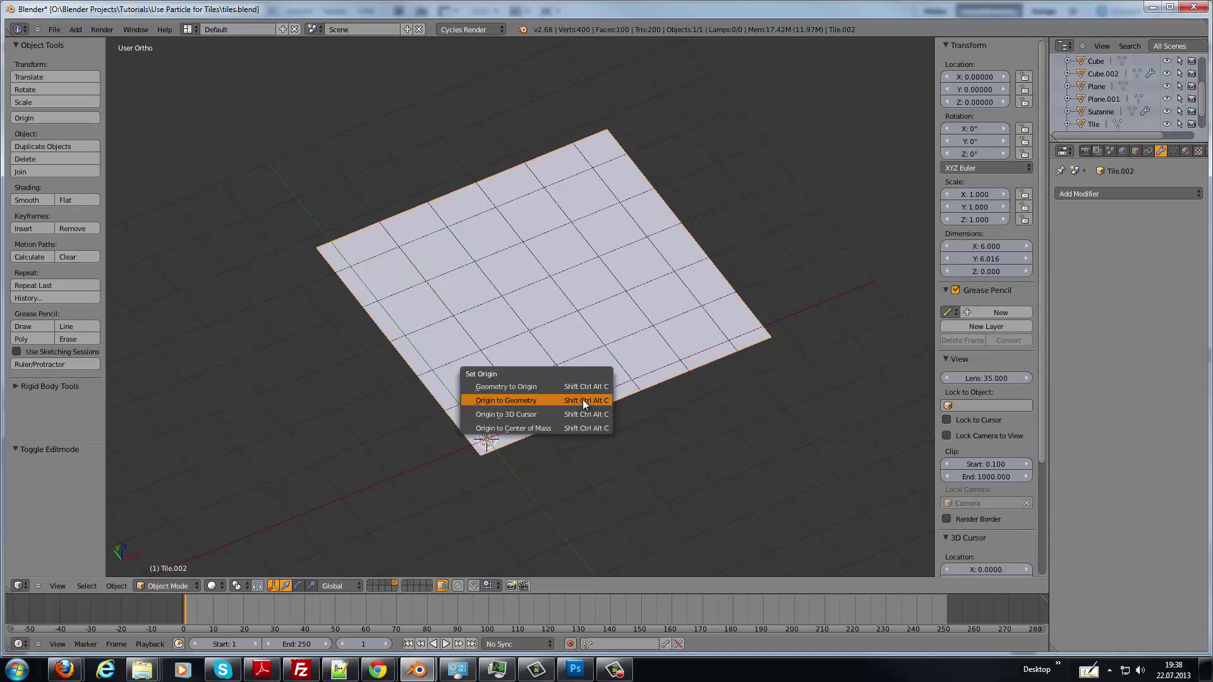
click(583, 399)
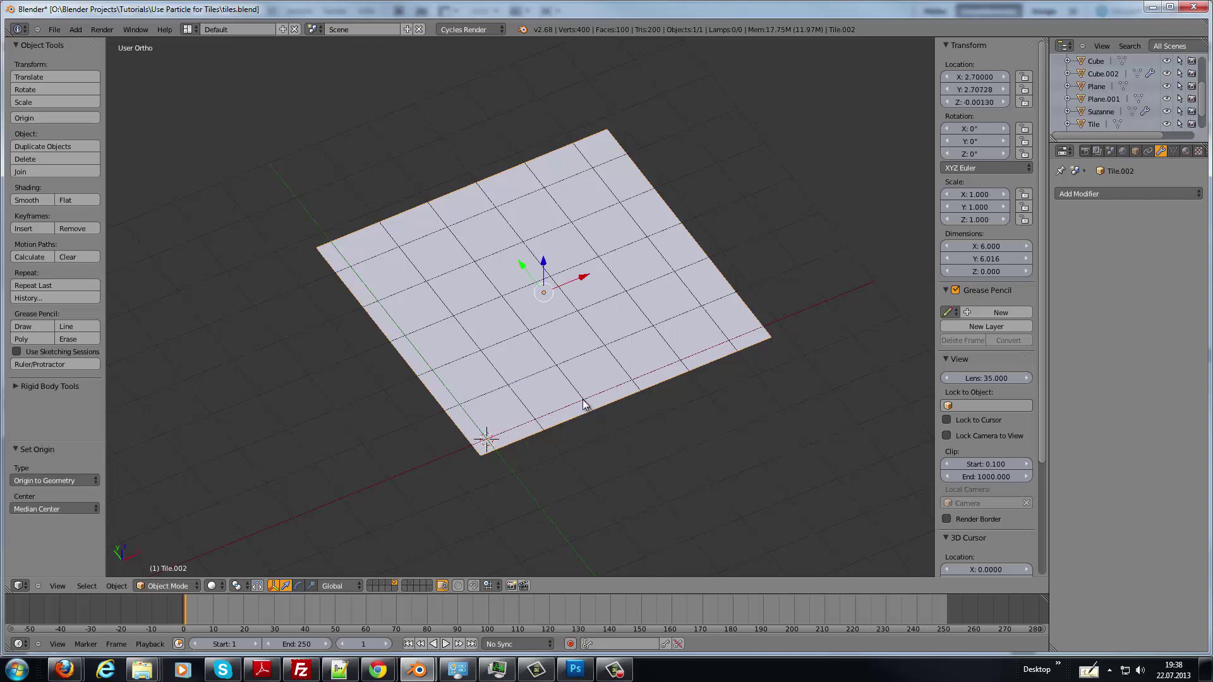
key(shift+s)
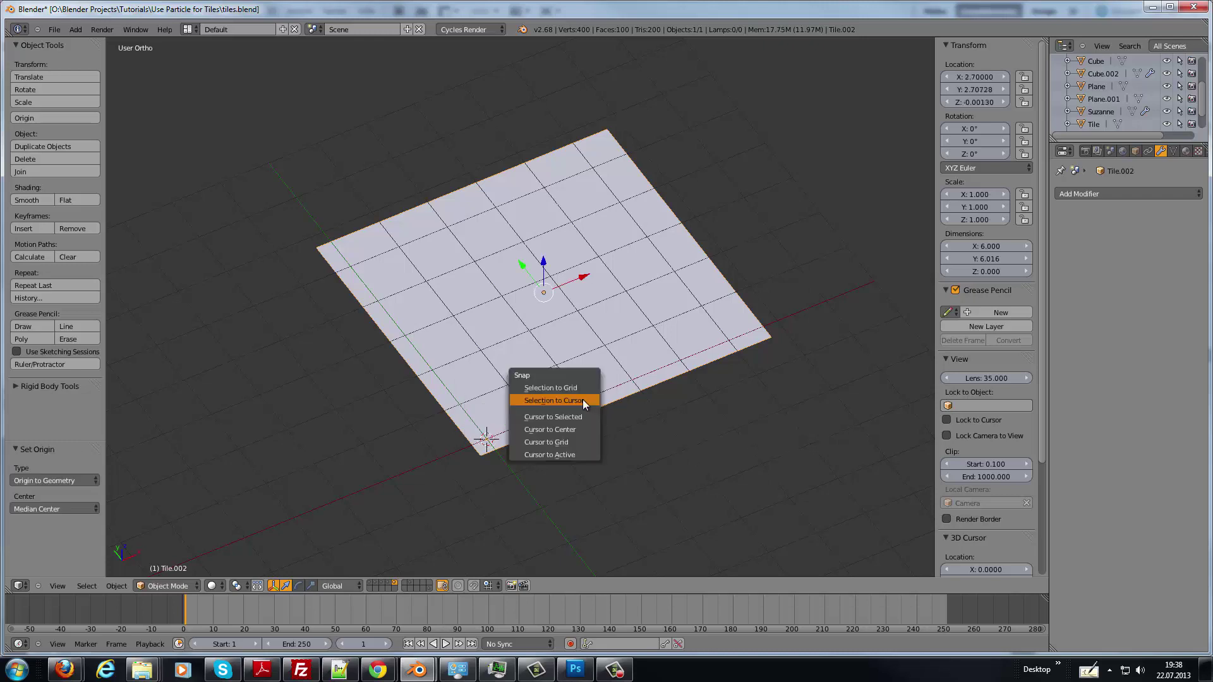
click(569, 399)
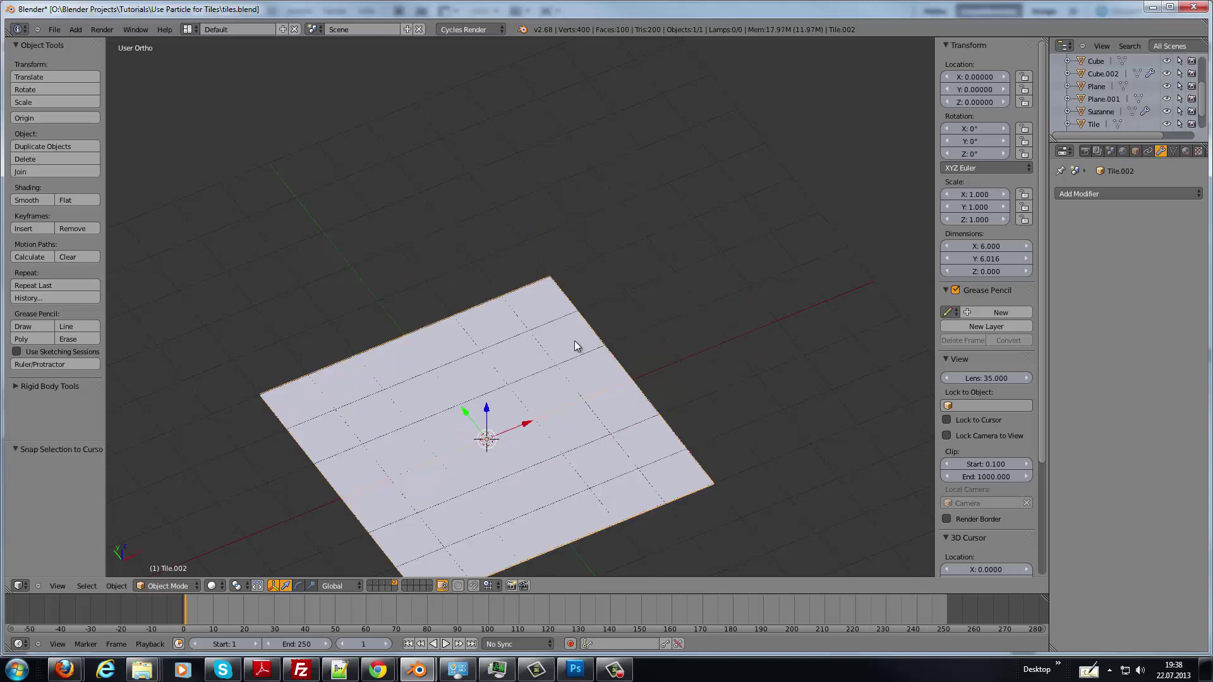
Apply the grid plane's rotation and scale.
shift+middle_drag(520, 393, 519, 324)
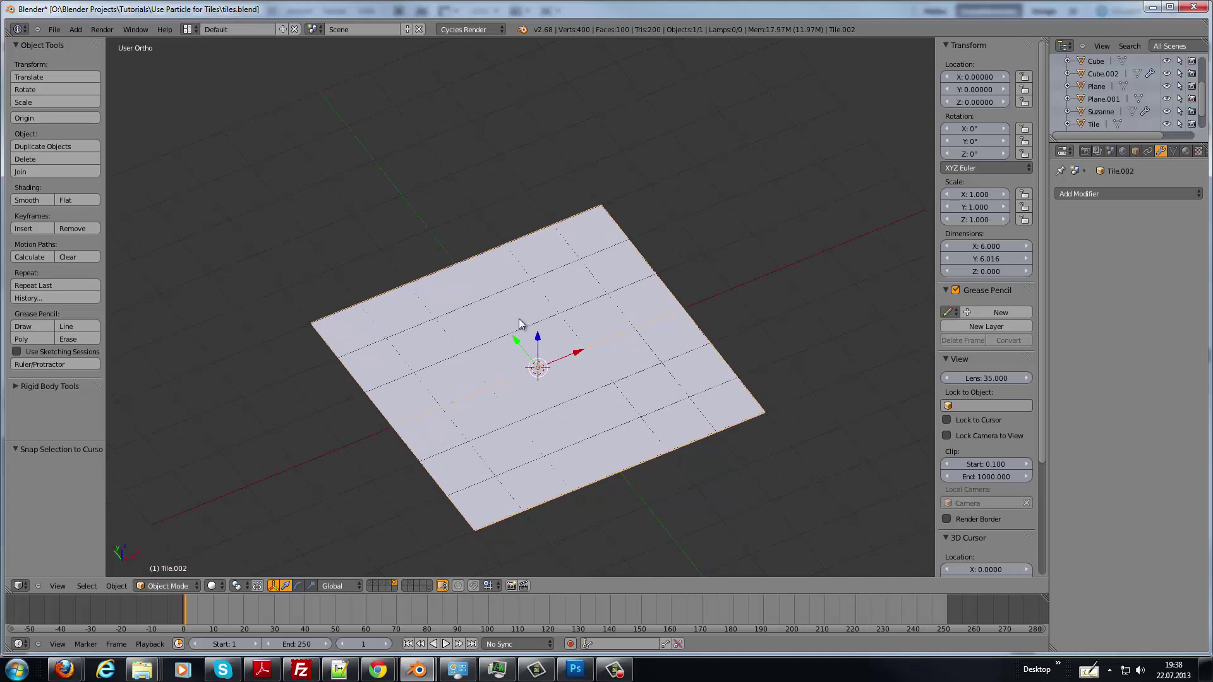
key(ctrl+a)
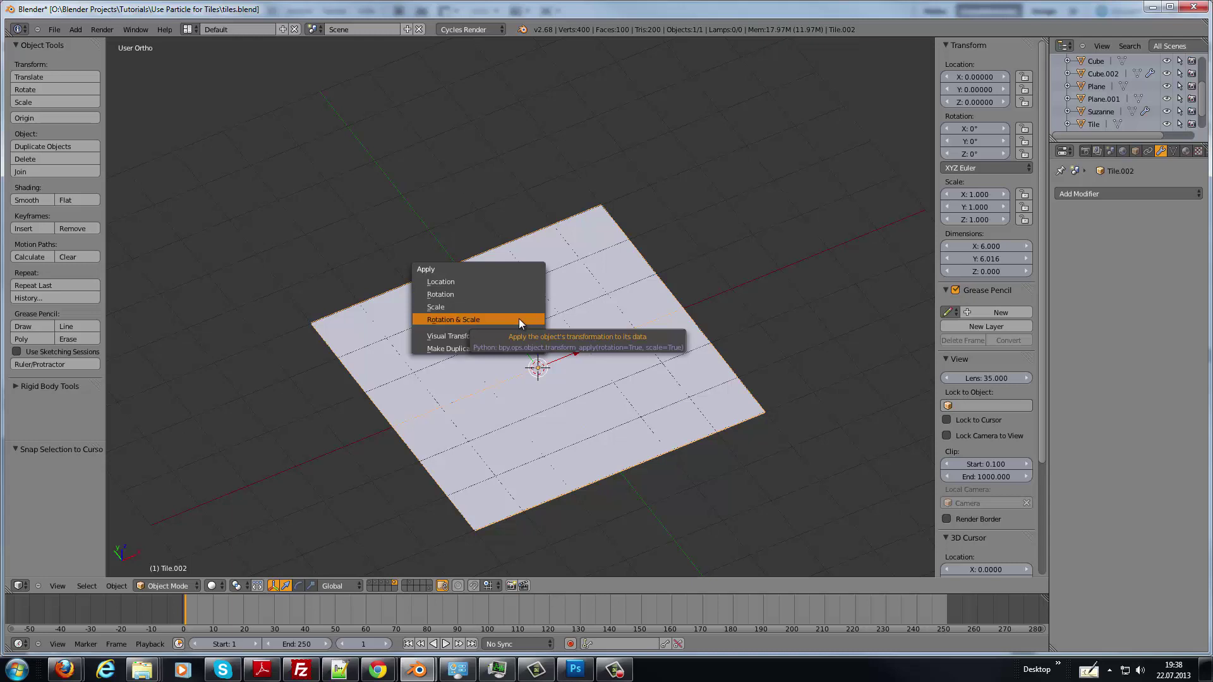
click(518, 319)
middle_drag(600, 368, 548, 370)
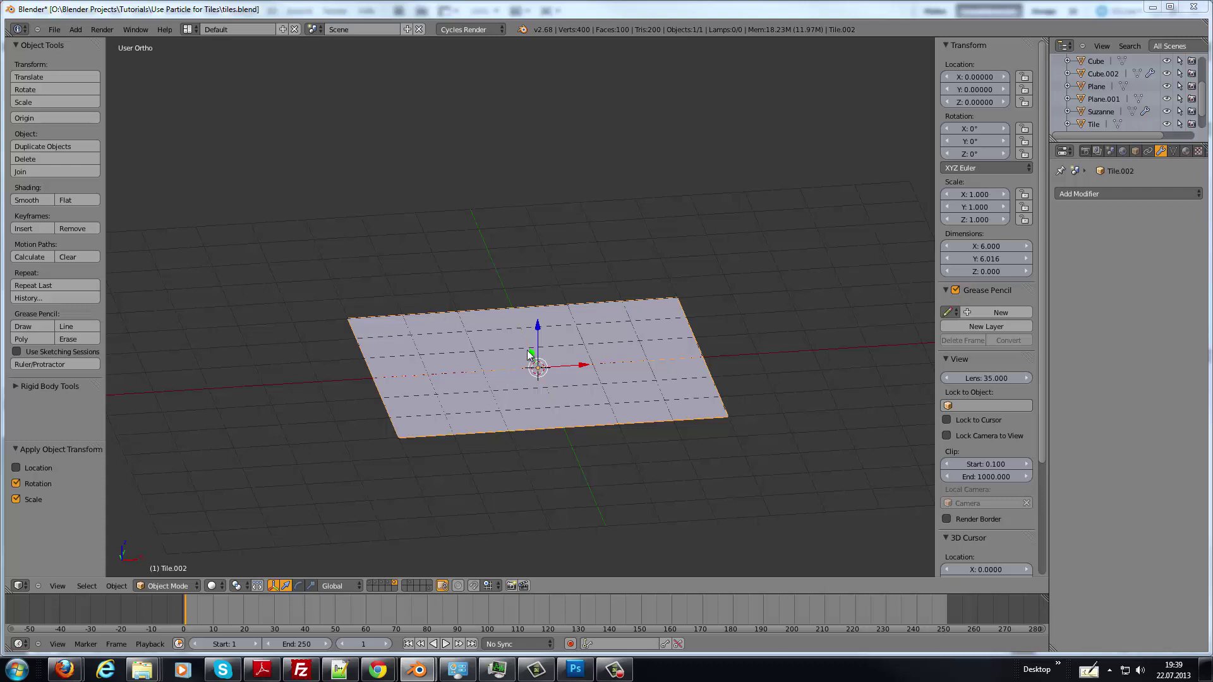
scroll(1168, 150, down, 2)
Add a new particle system to the grid plane and hide the plane.
click(1162, 151)
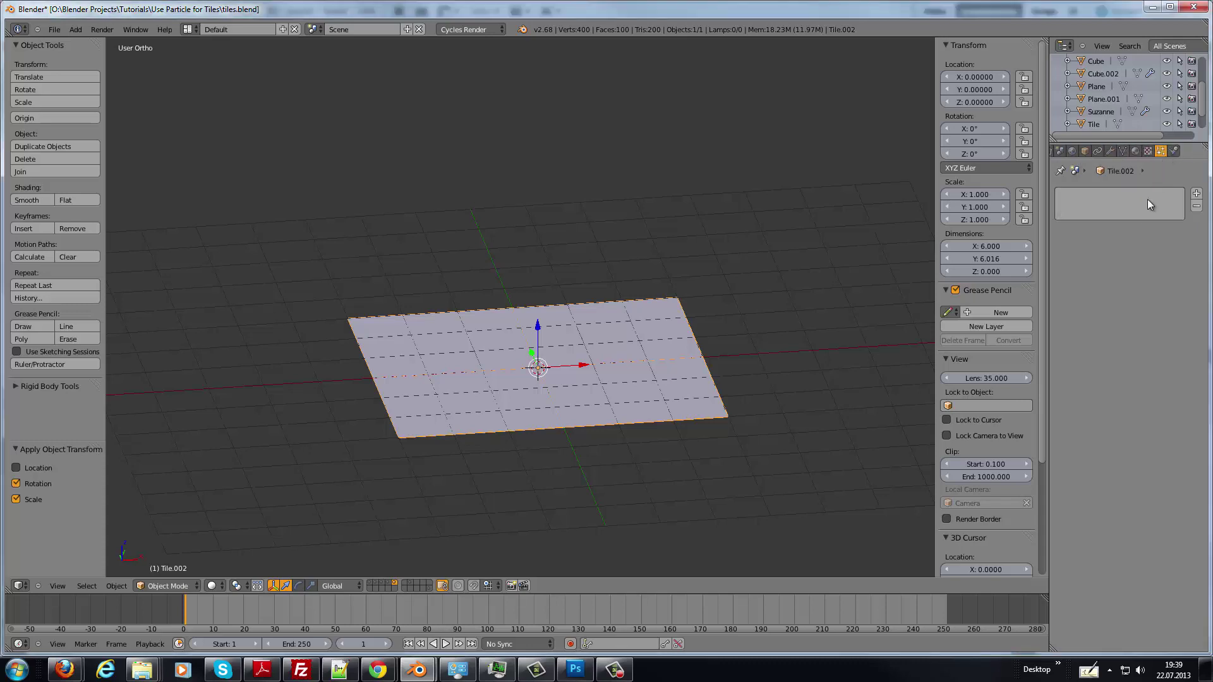
click(1195, 194)
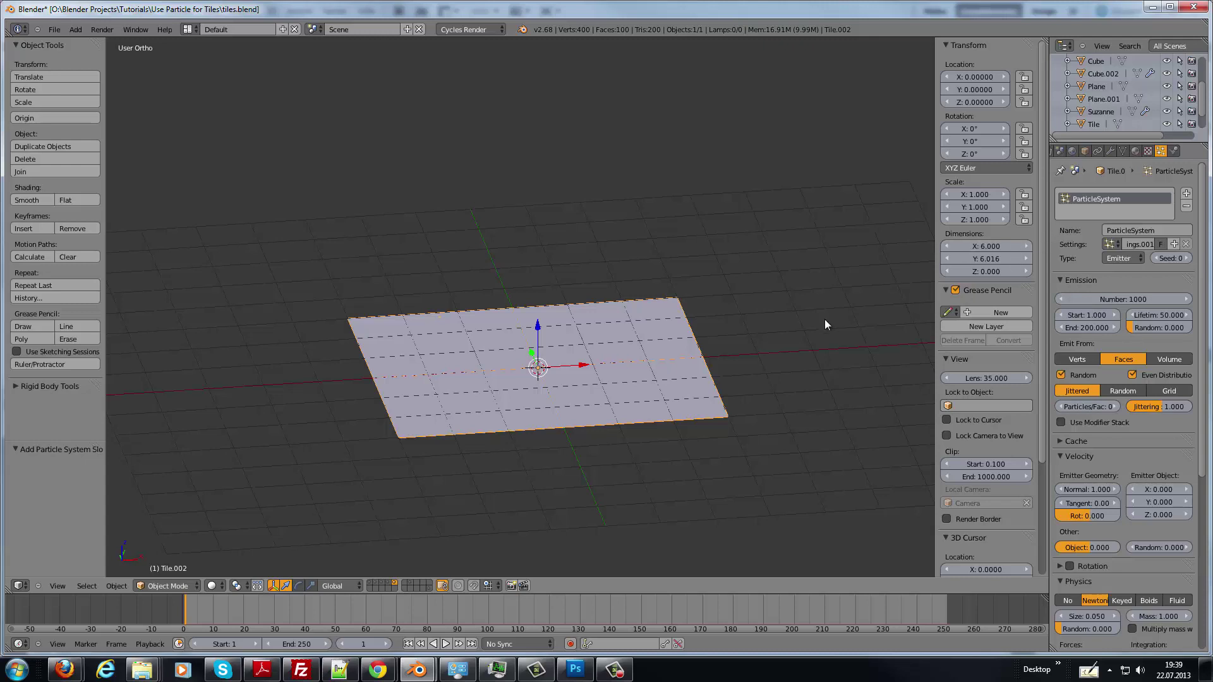
key(h)
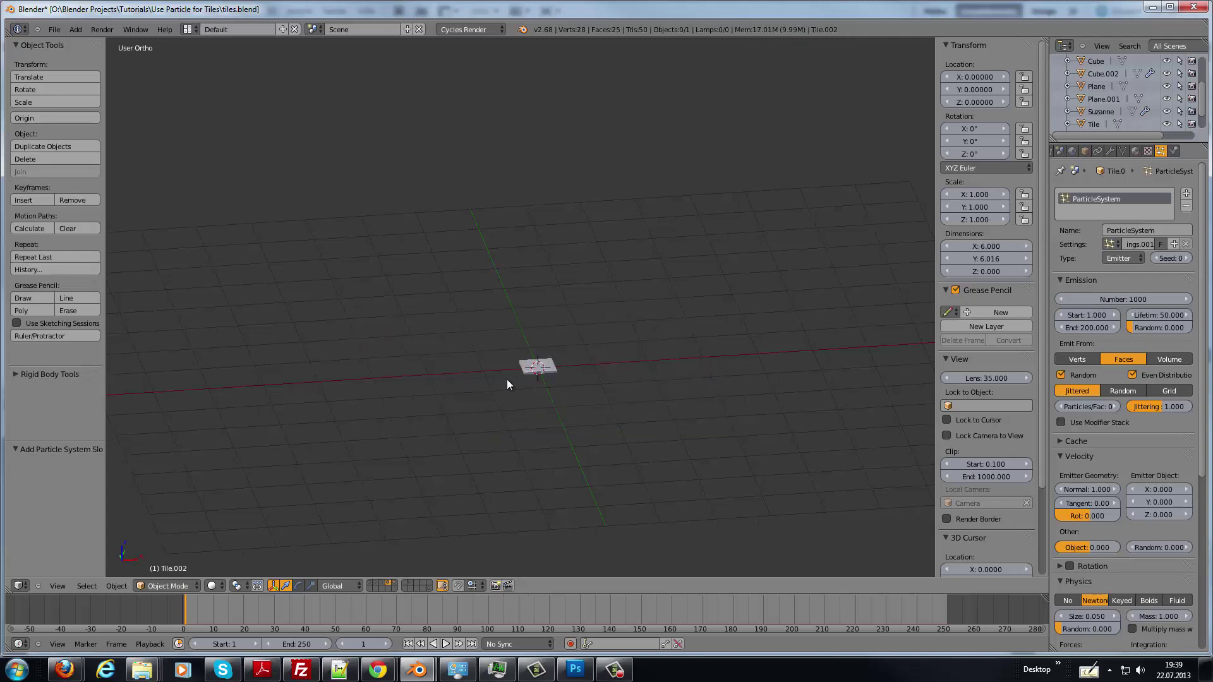
Select the small tile and apply its rotation and scale.
right_click(546, 365)
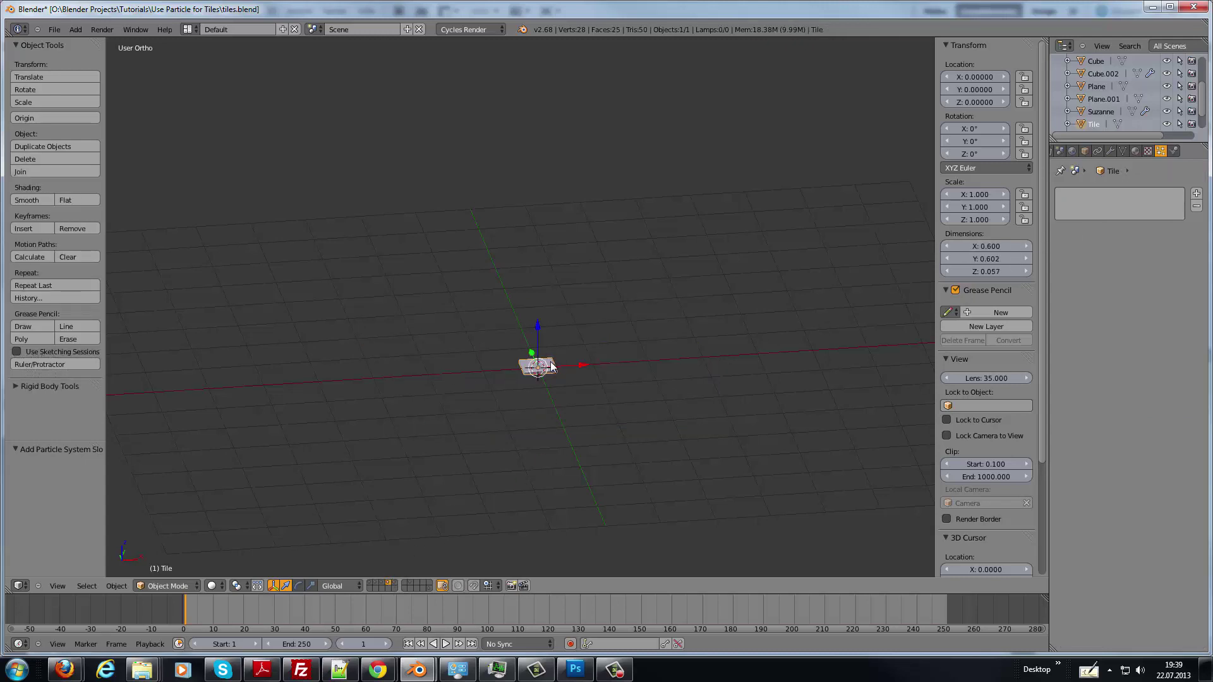
scroll(550, 361, up, 5)
shift+middle_drag(628, 418, 593, 372)
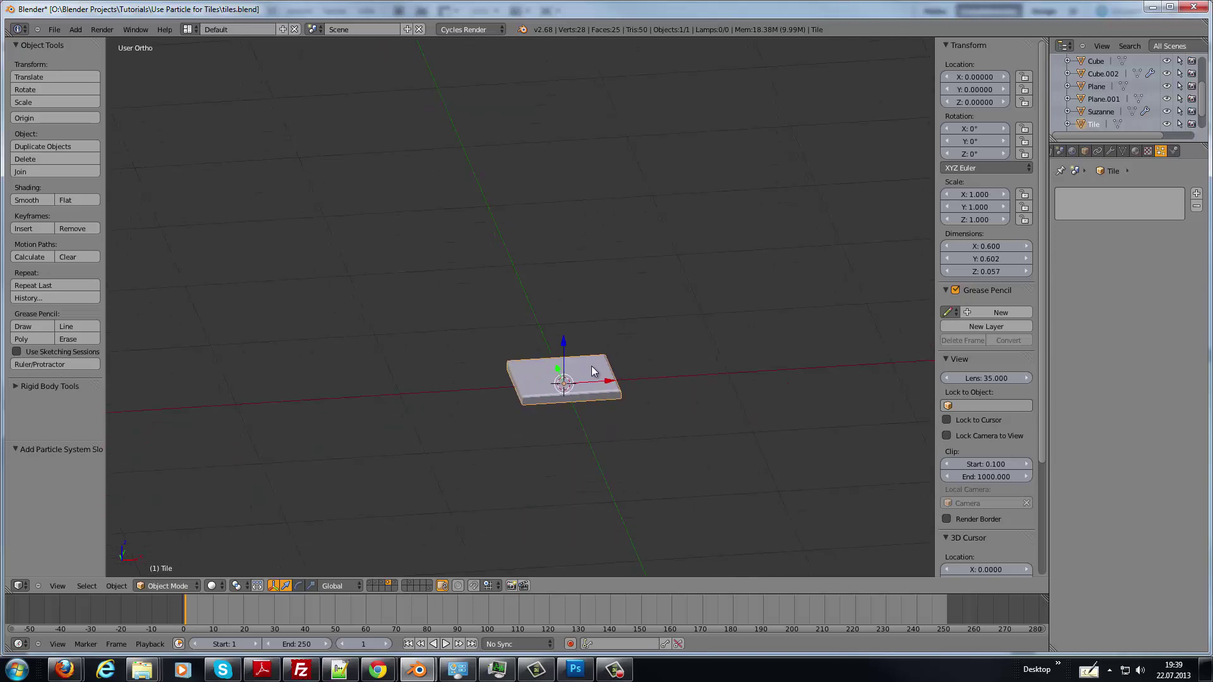
key(shift+a)
key(ctrl+a)
click(522, 367)
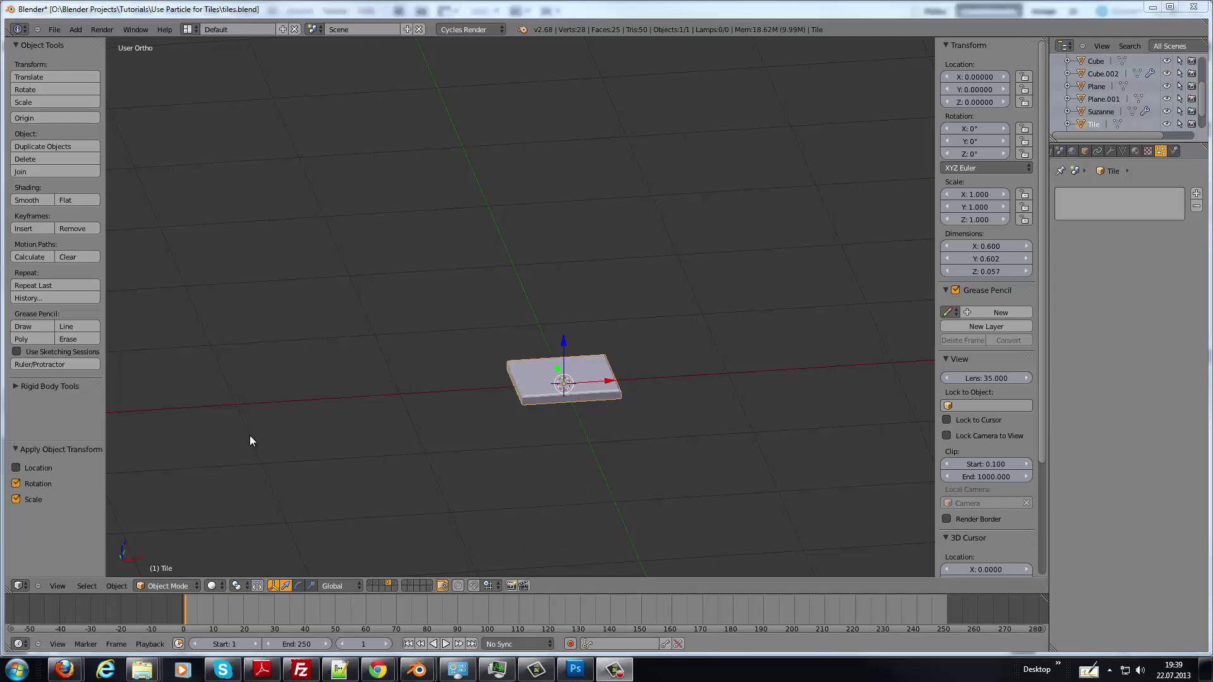
Duplicate the tile twice, placing copies to the left and right along X.
key(shift+d)
right_click(596, 367)
key(g)
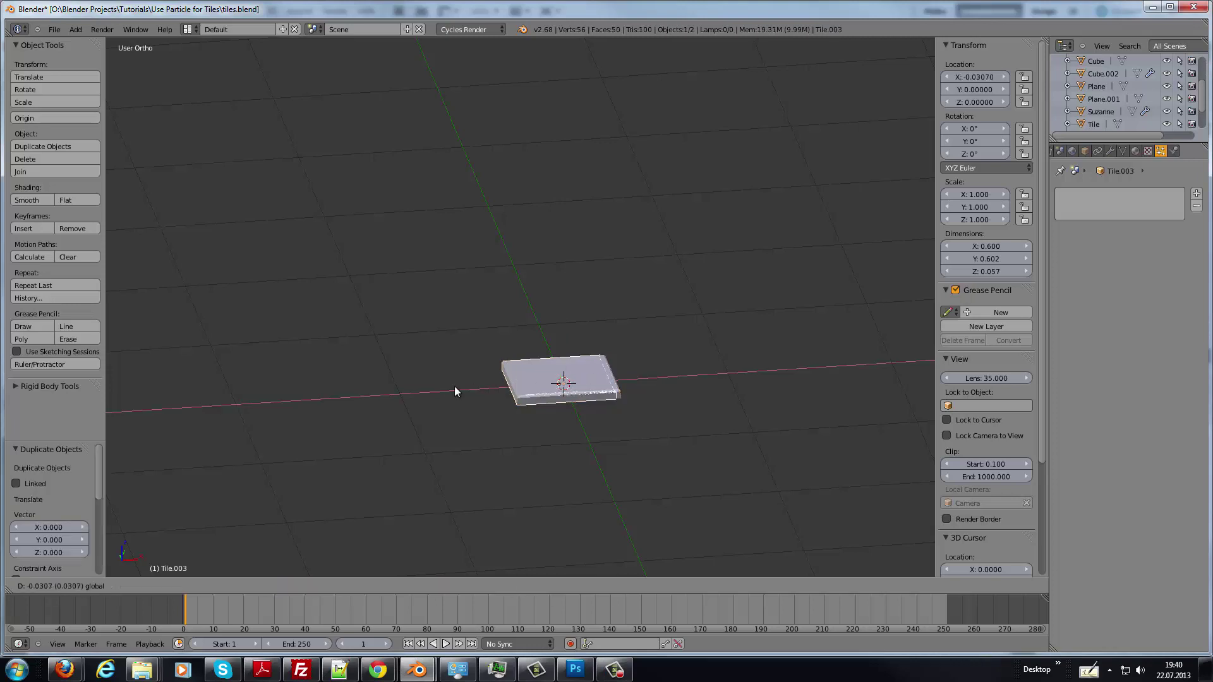
key(Return)
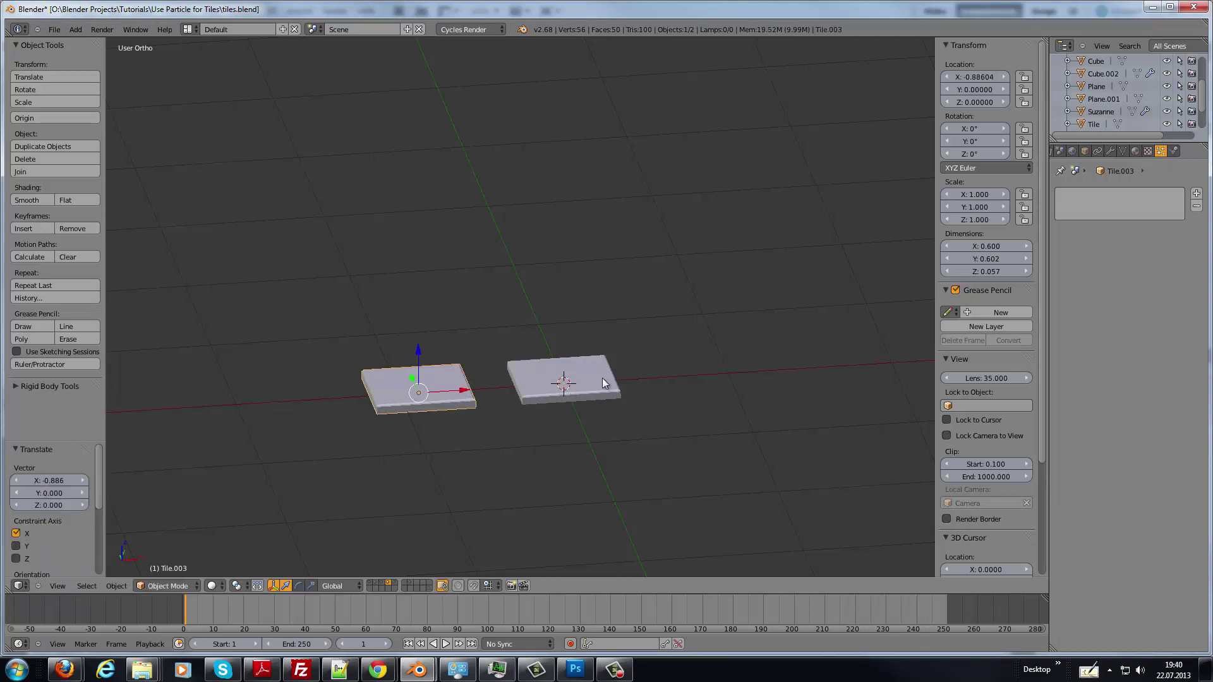
right_click(602, 381)
key(shift+d)
right_click(604, 382)
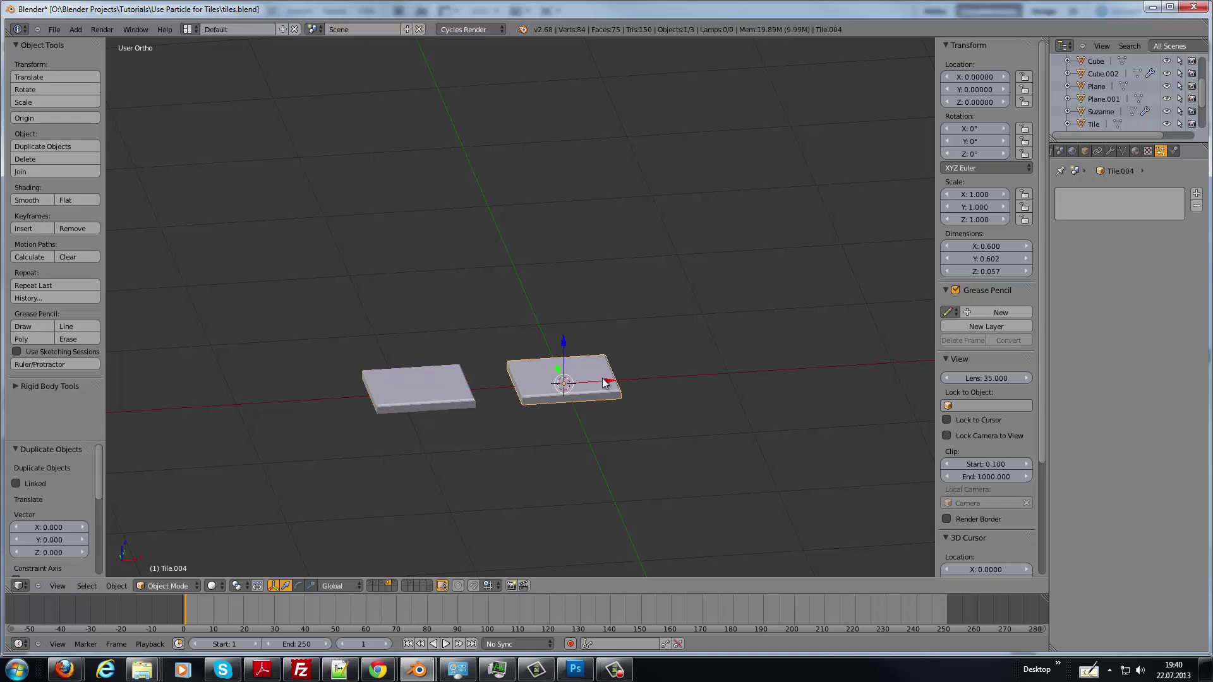
key(g)
key(x)
key(Return)
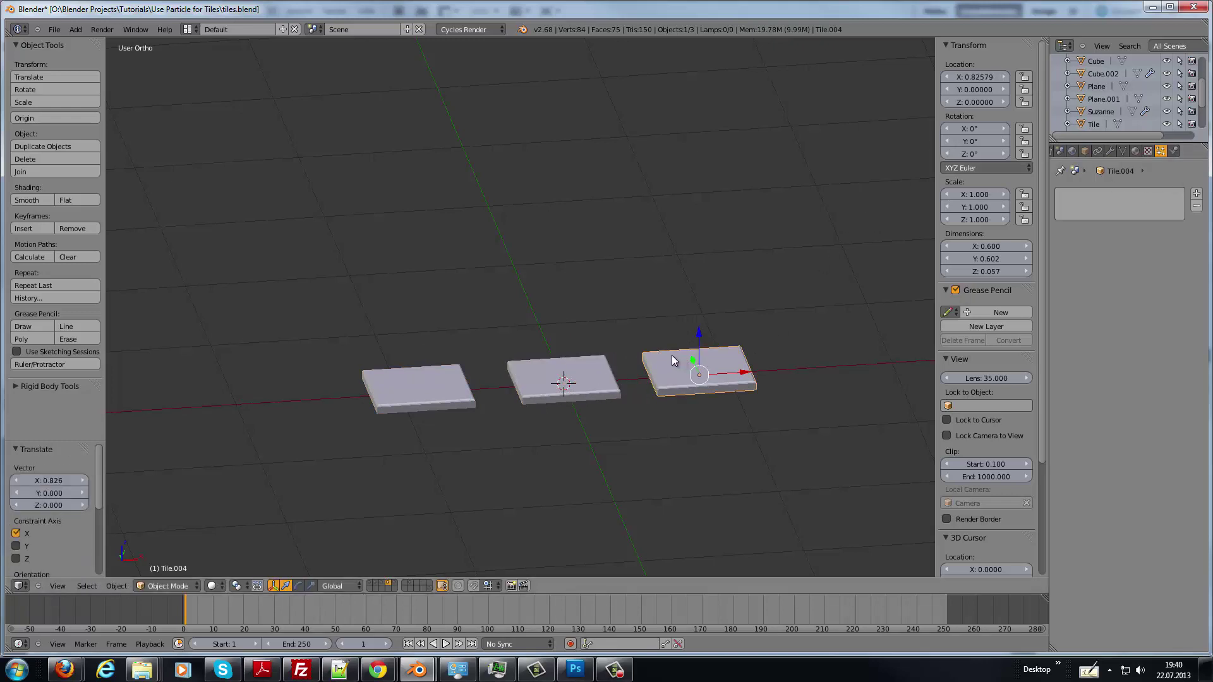
Give the right tile its own new material coloured green.
click(1136, 151)
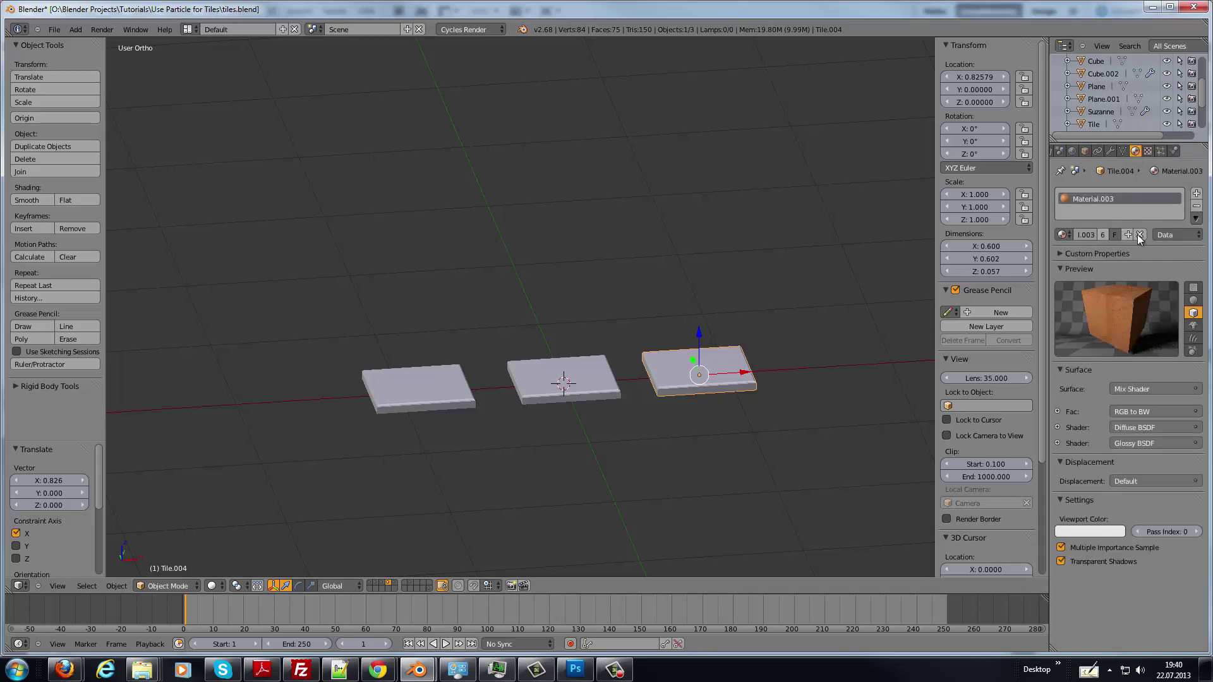
click(1138, 234)
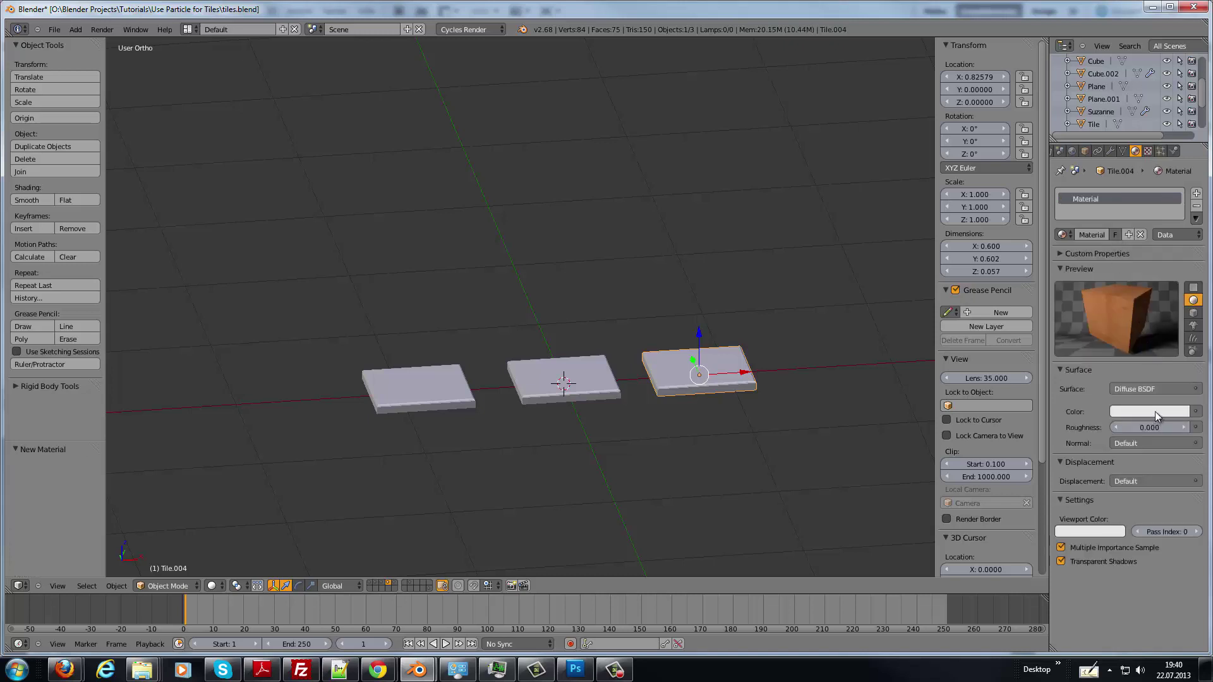
click(1162, 413)
click(1128, 286)
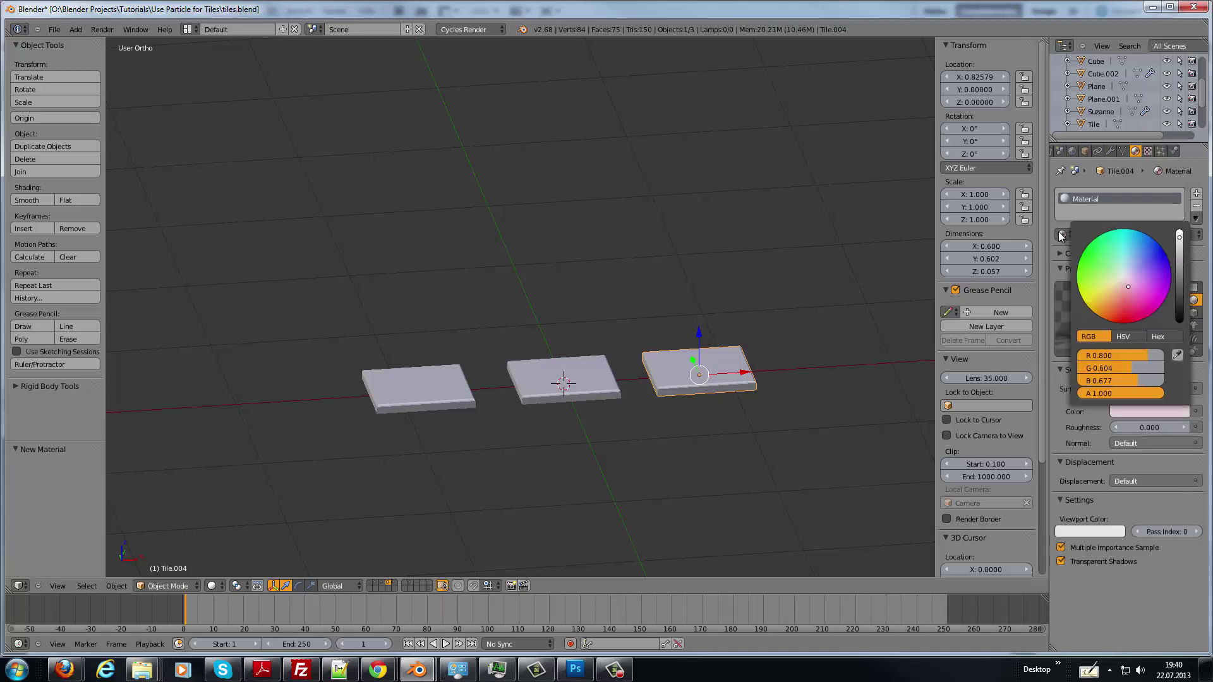
click(1085, 249)
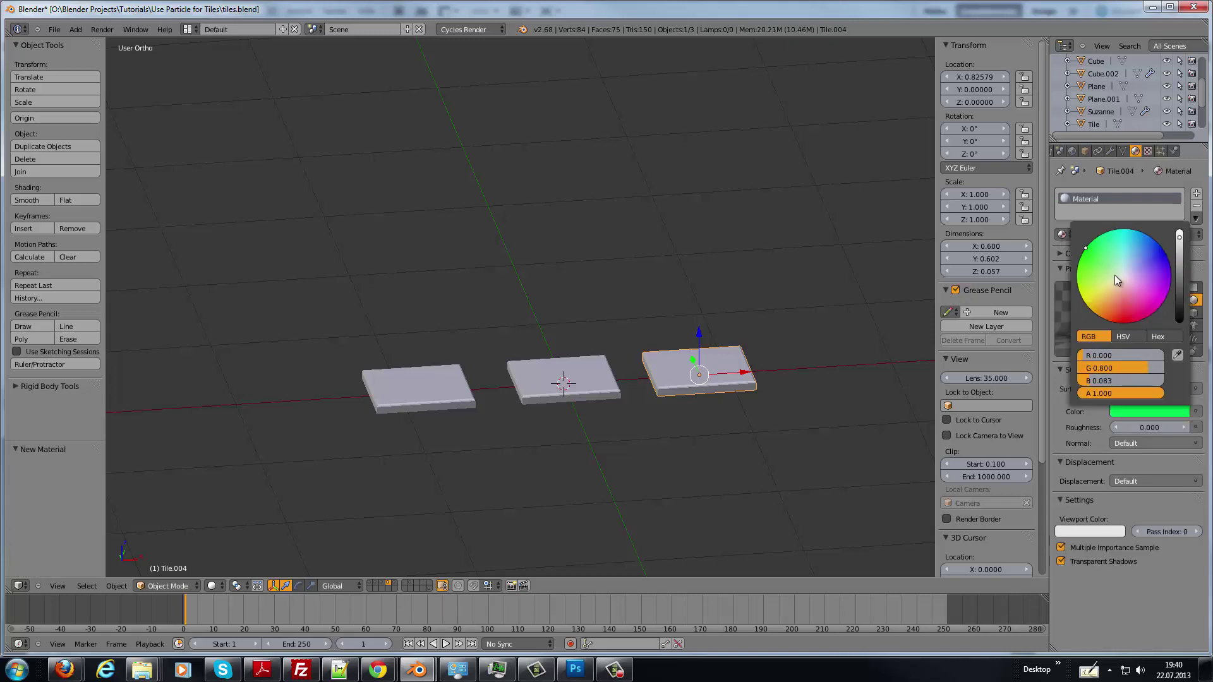
Give the left tile its own new material coloured pink.
right_click(409, 381)
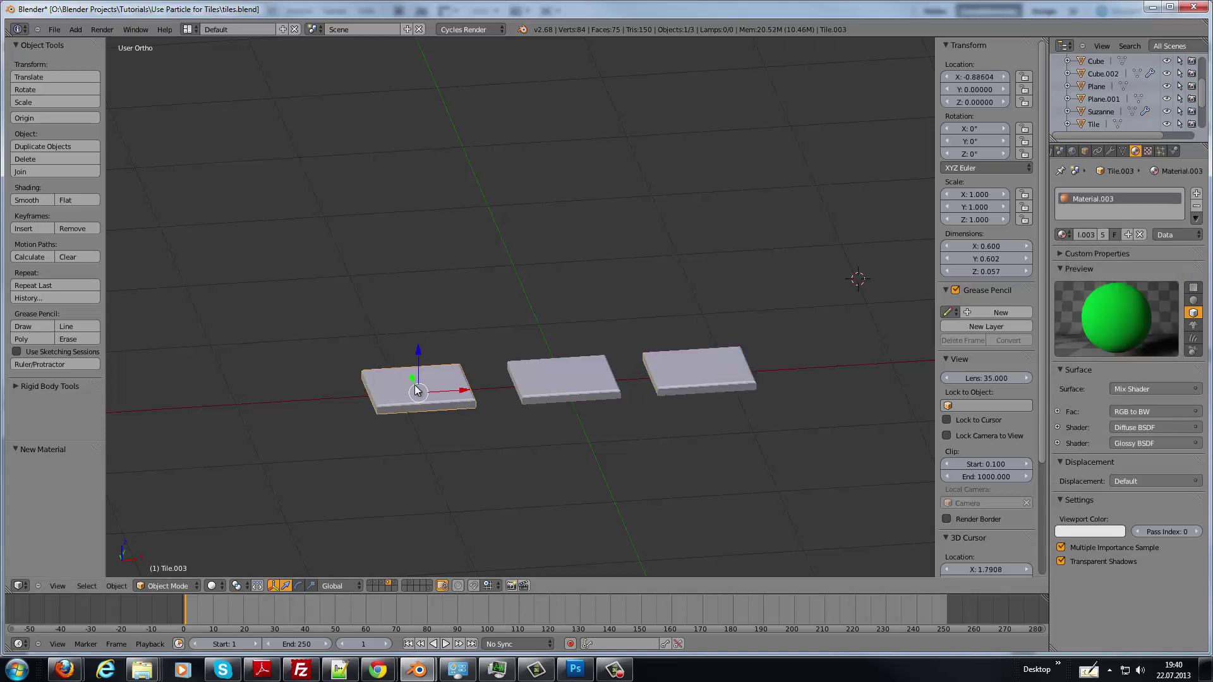
click(1139, 235)
click(1086, 234)
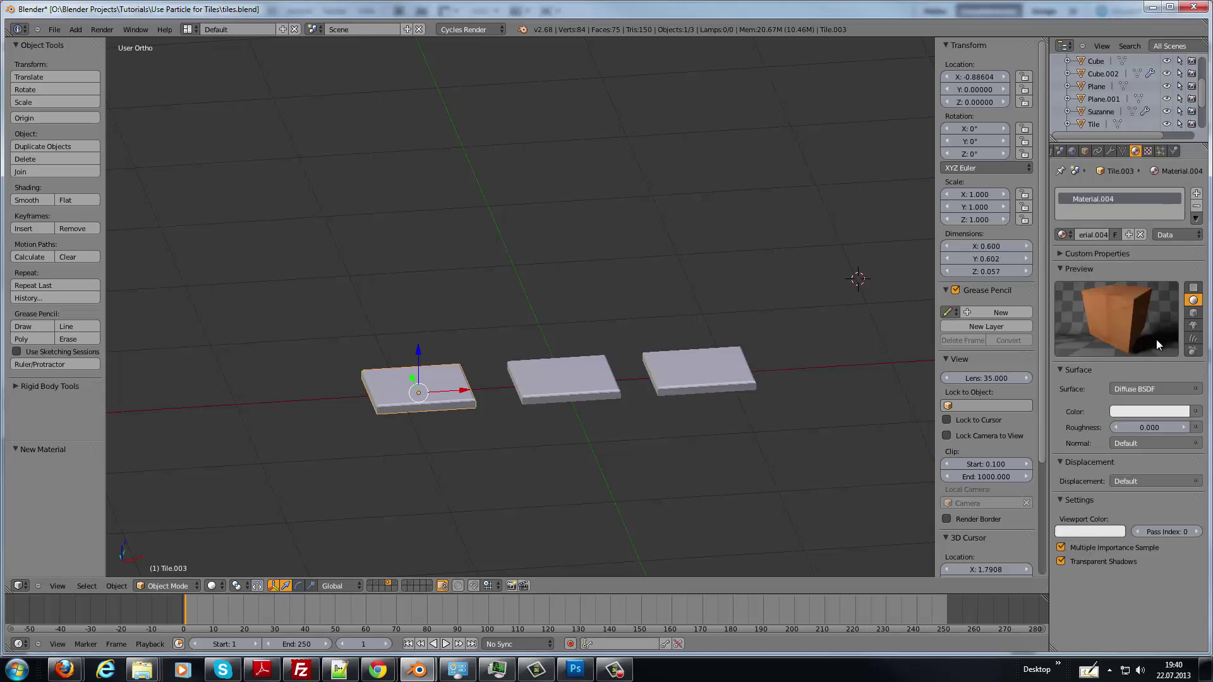
click(1129, 412)
drag(1127, 267, 1126, 280)
click(1131, 309)
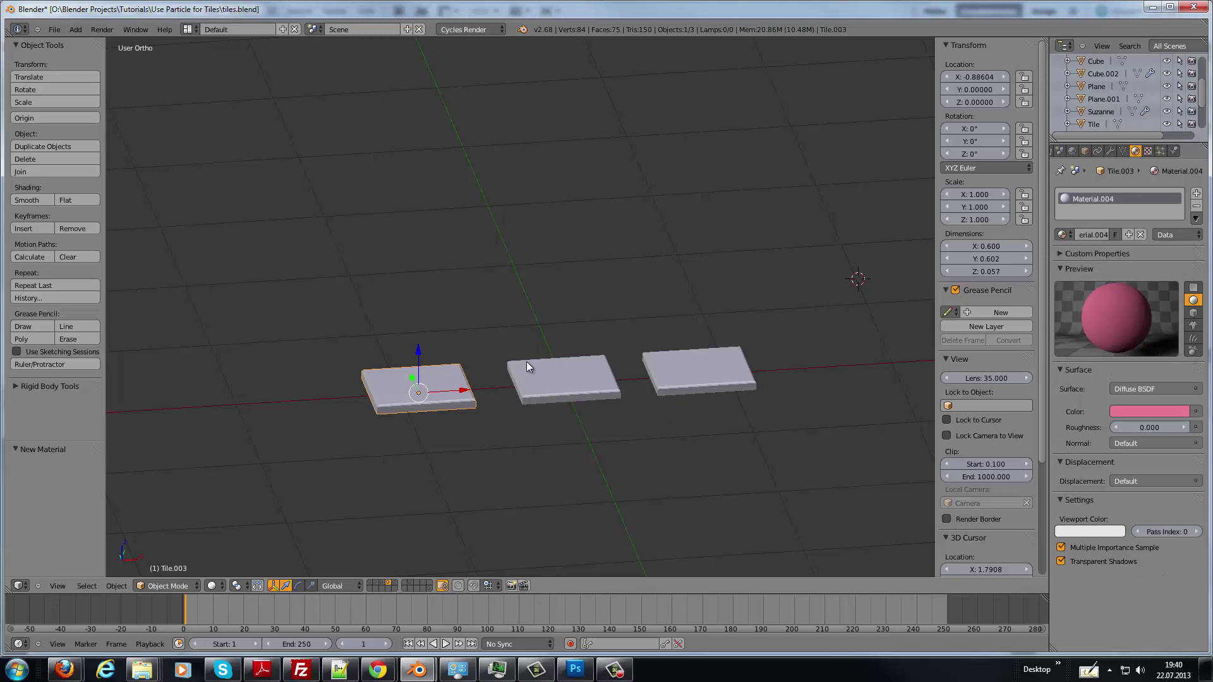
shift+click(585, 383)
Select all three tiles and group them into a new group named Tiles.
shift+click(687, 376)
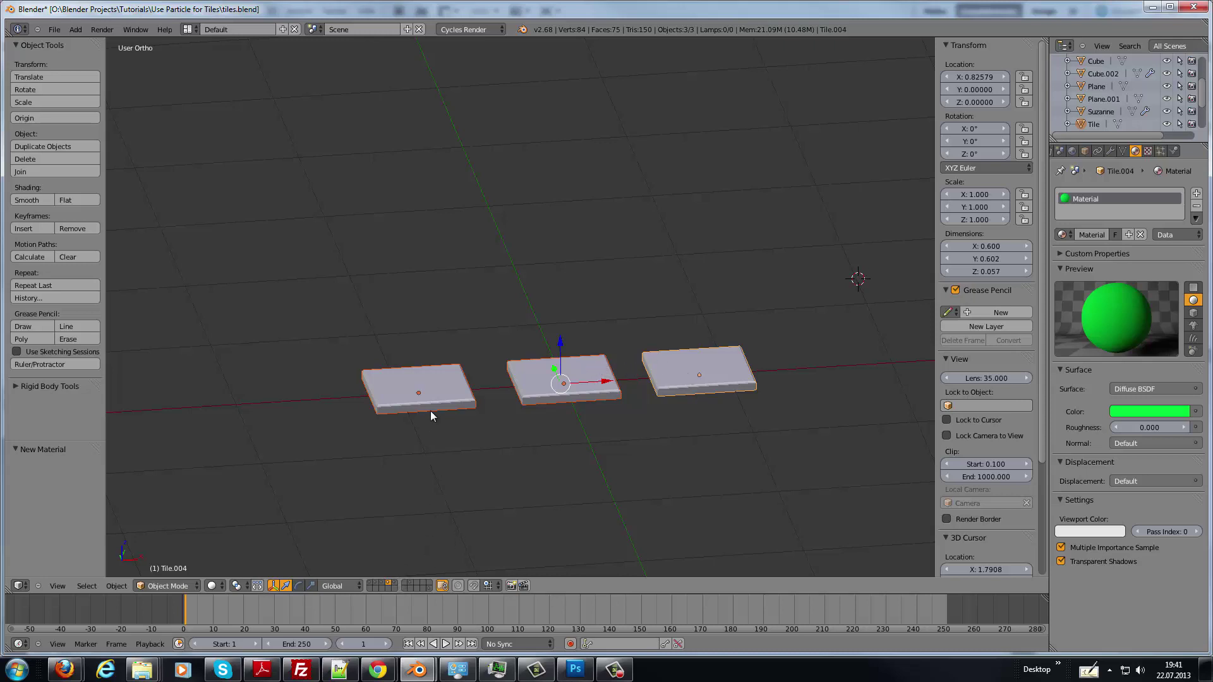
key(ctrl+g)
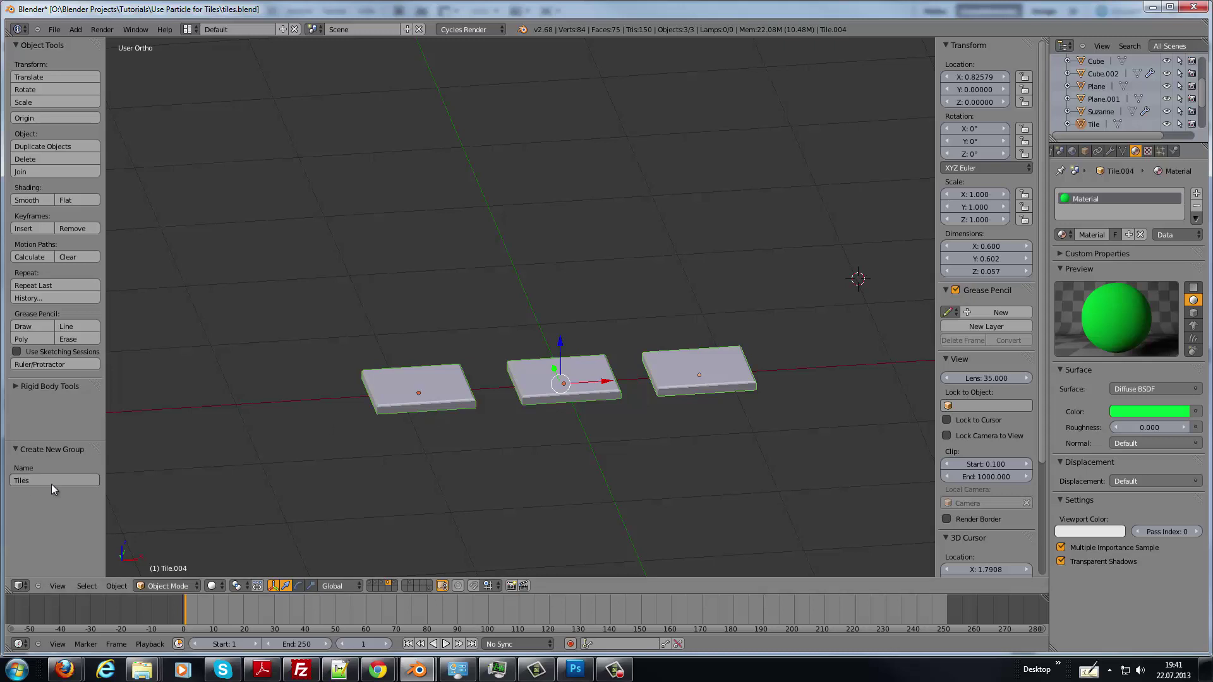
click(45, 478)
key(Return)
Switch to the emitter plane's layer and select it in the Particles tab.
click(1161, 151)
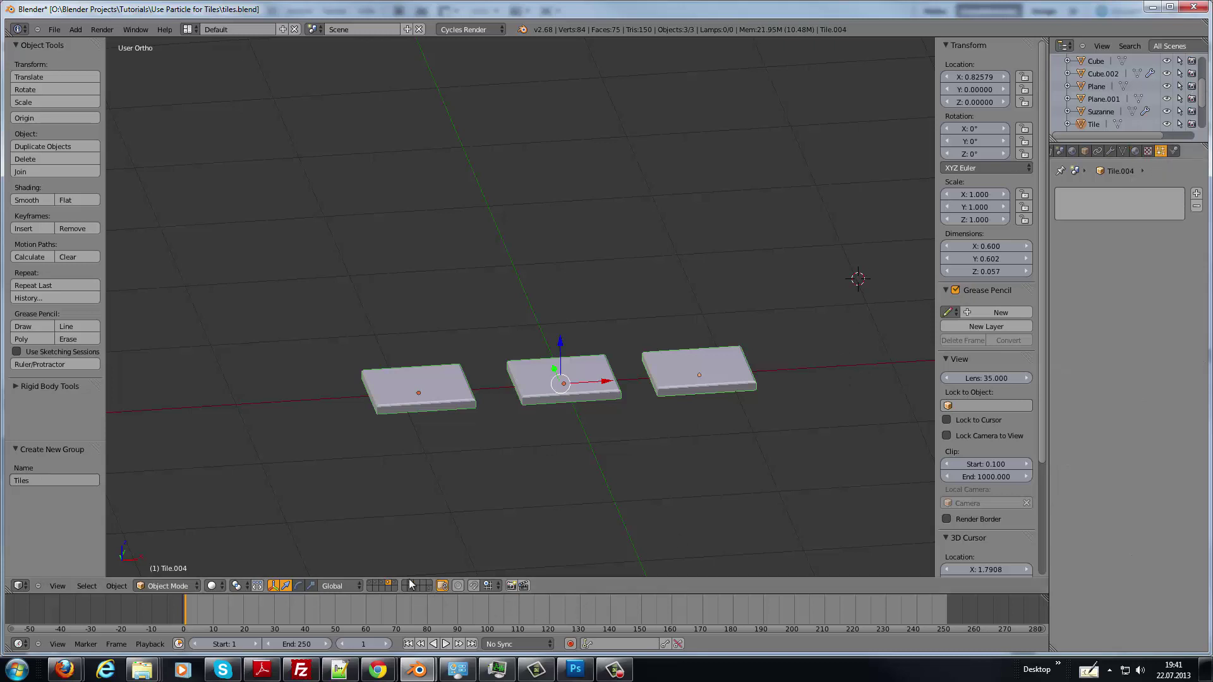
click(388, 586)
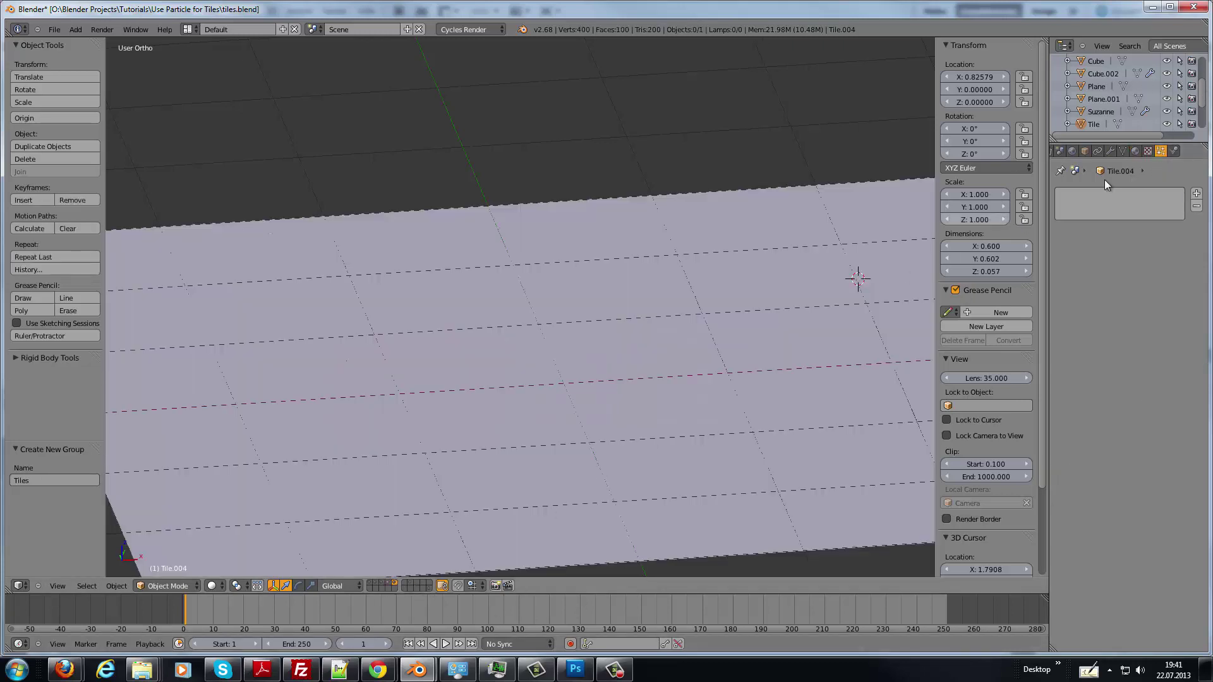
right_click(789, 273)
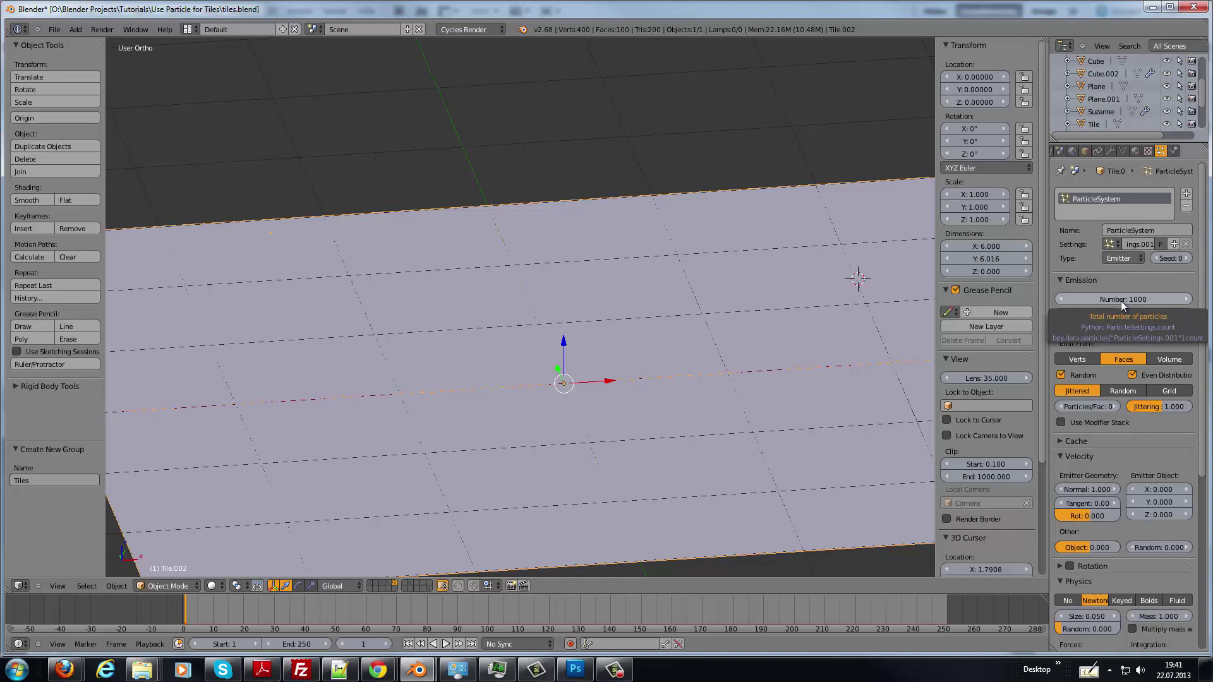
Emit particles on a non-random grid with normal velocity 0 and emission end frame 1.
click(1063, 375)
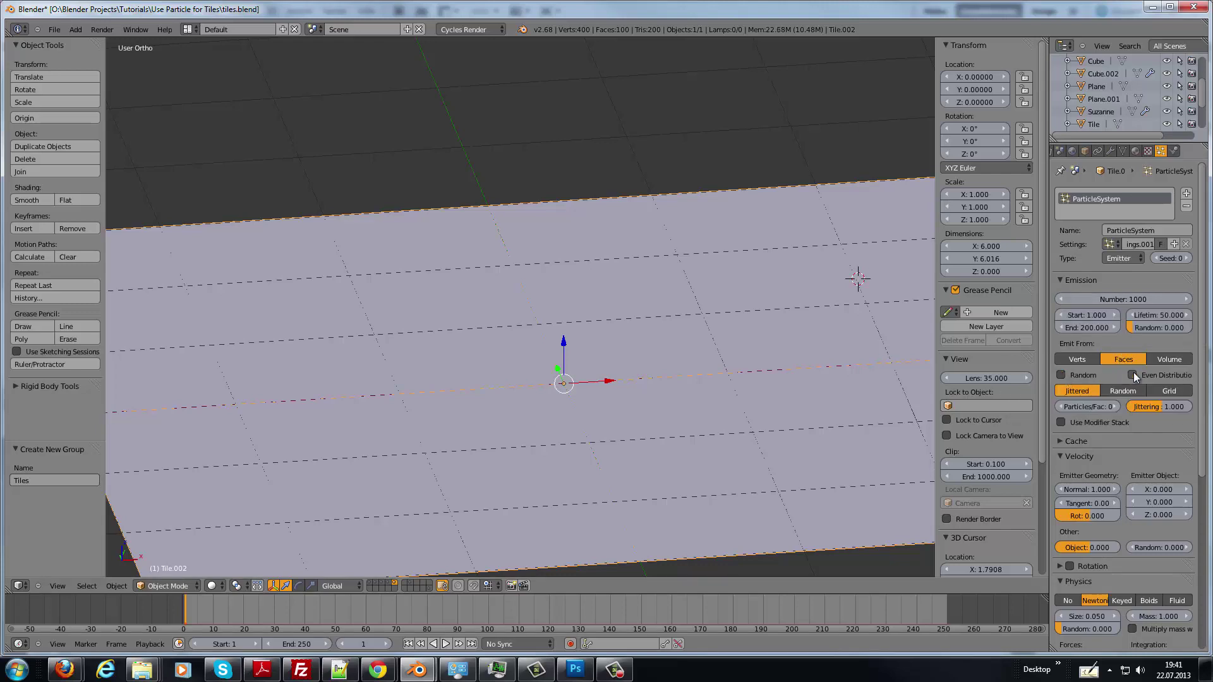
click(1169, 389)
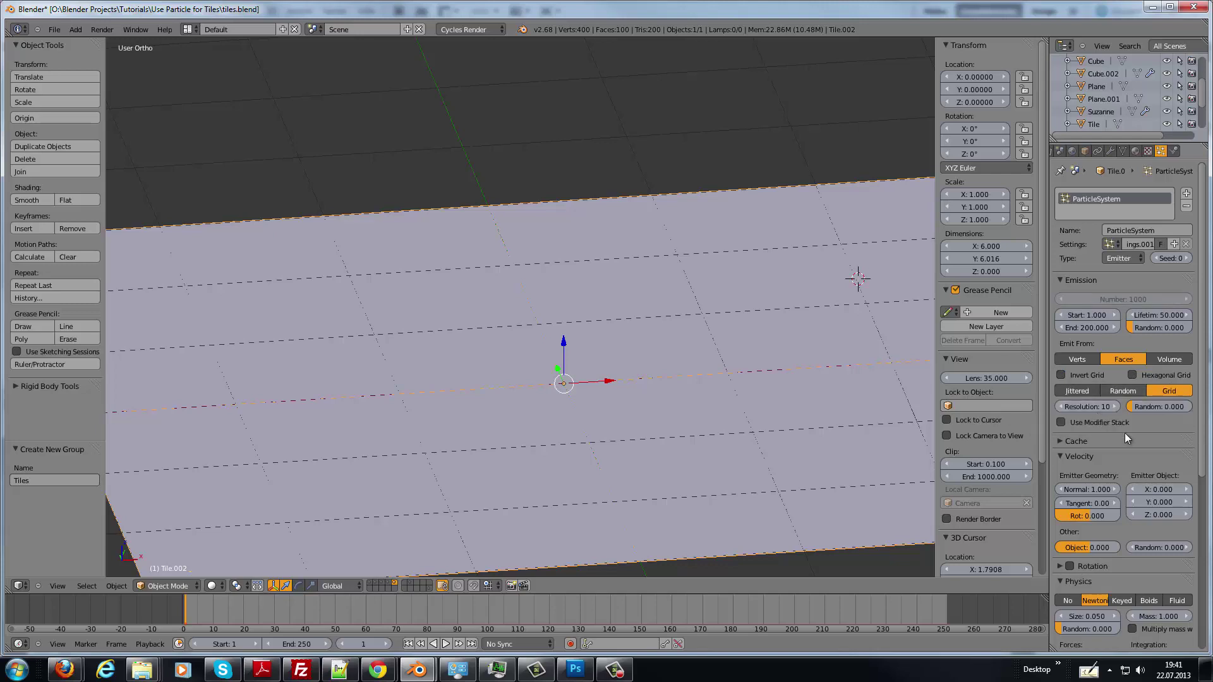
scroll(1126, 434, down, 2)
drag(1105, 430, 1025, 439)
drag(952, 442, 978, 441)
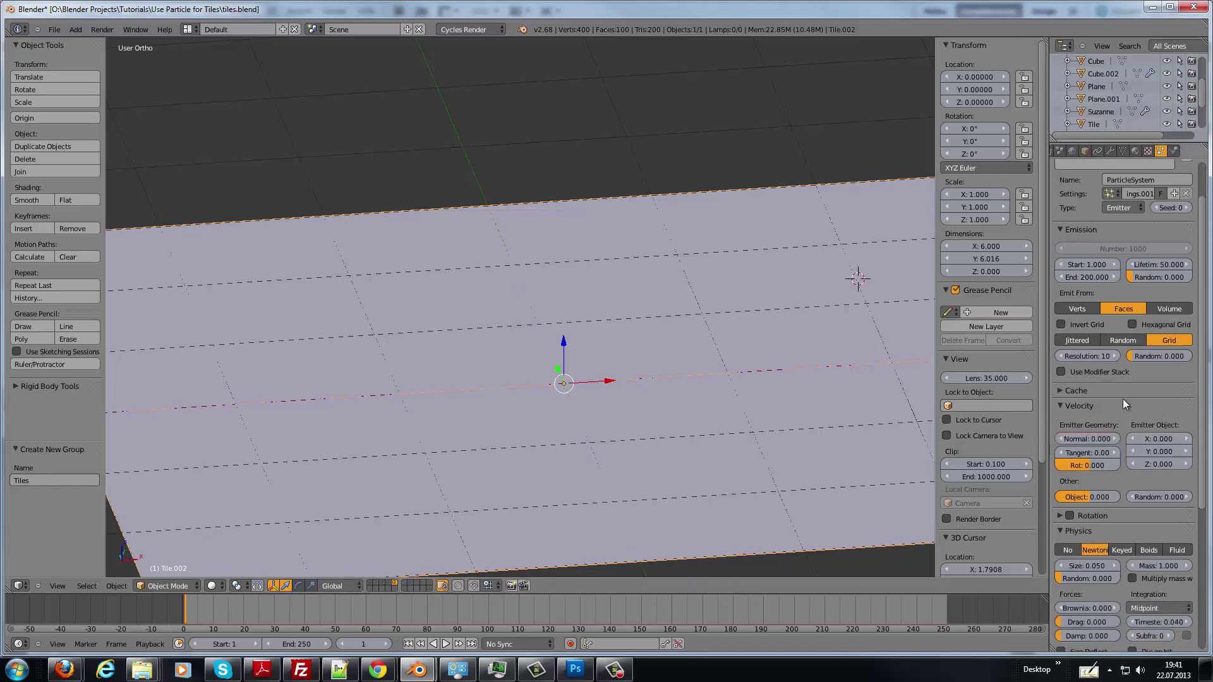
scroll(1123, 399, down, 3)
scroll(1112, 333, up, 3)
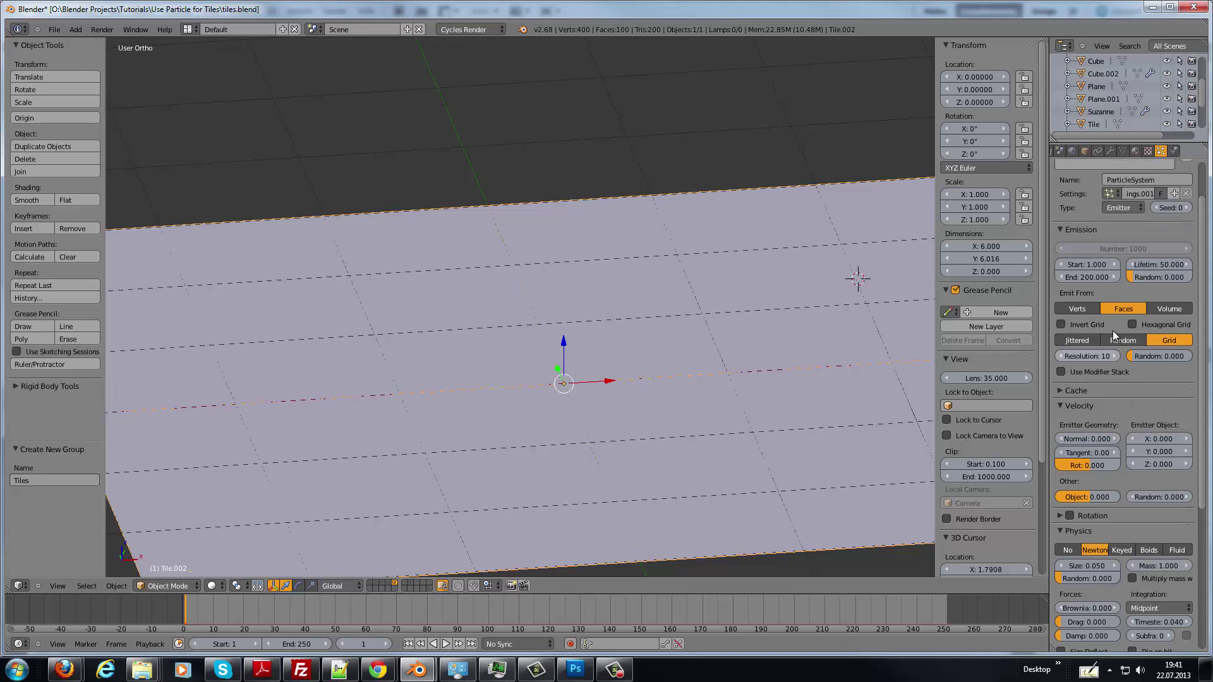
click(1087, 275)
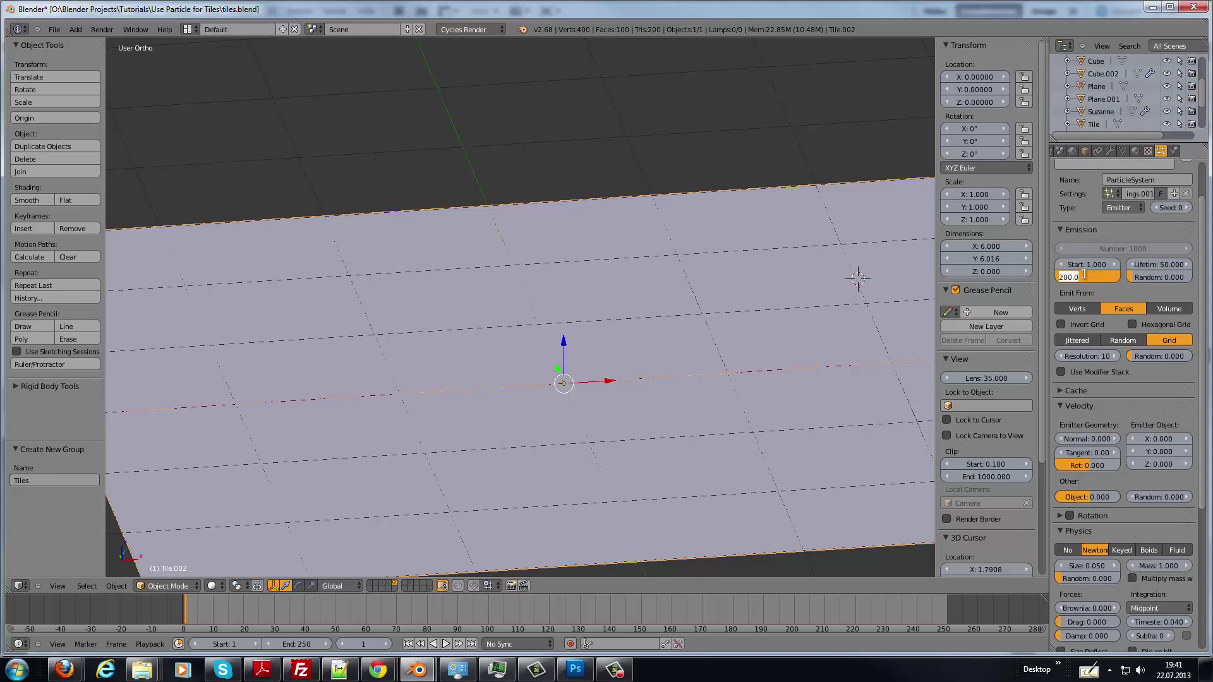
text(1)
scroll(1084, 273, down, 1)
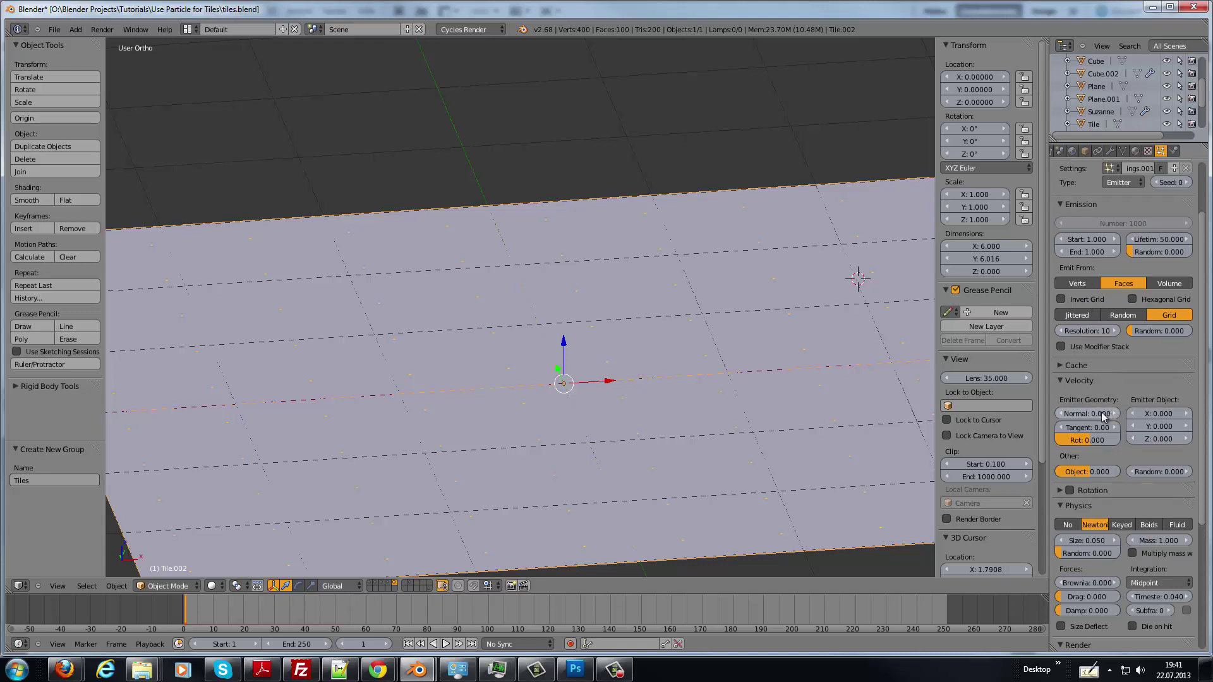
scroll(1104, 417, down, 2)
scroll(1104, 418, down, 2)
scroll(1104, 417, down, 2)
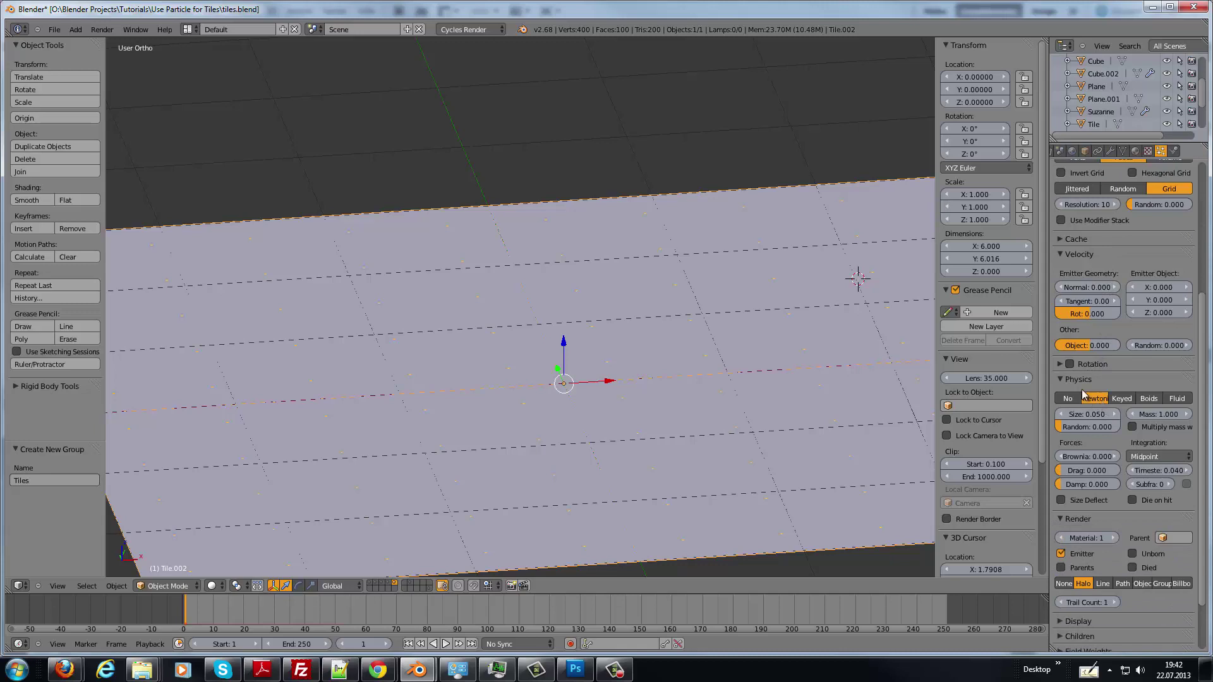
Set particle physics to No, keep size 1.000, and disable Render Emitter.
click(1068, 383)
click(1107, 399)
key(Escape)
click(1062, 466)
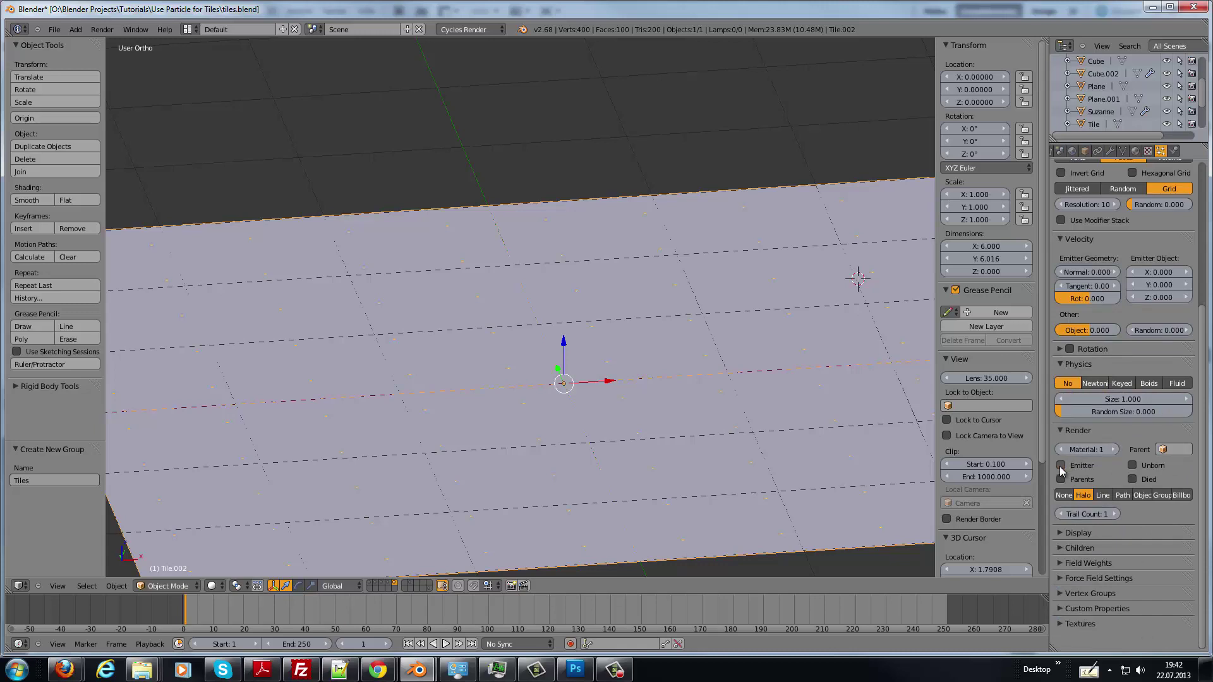
Render particles as the Tiles dupli group with Pick Random enabled.
click(1165, 496)
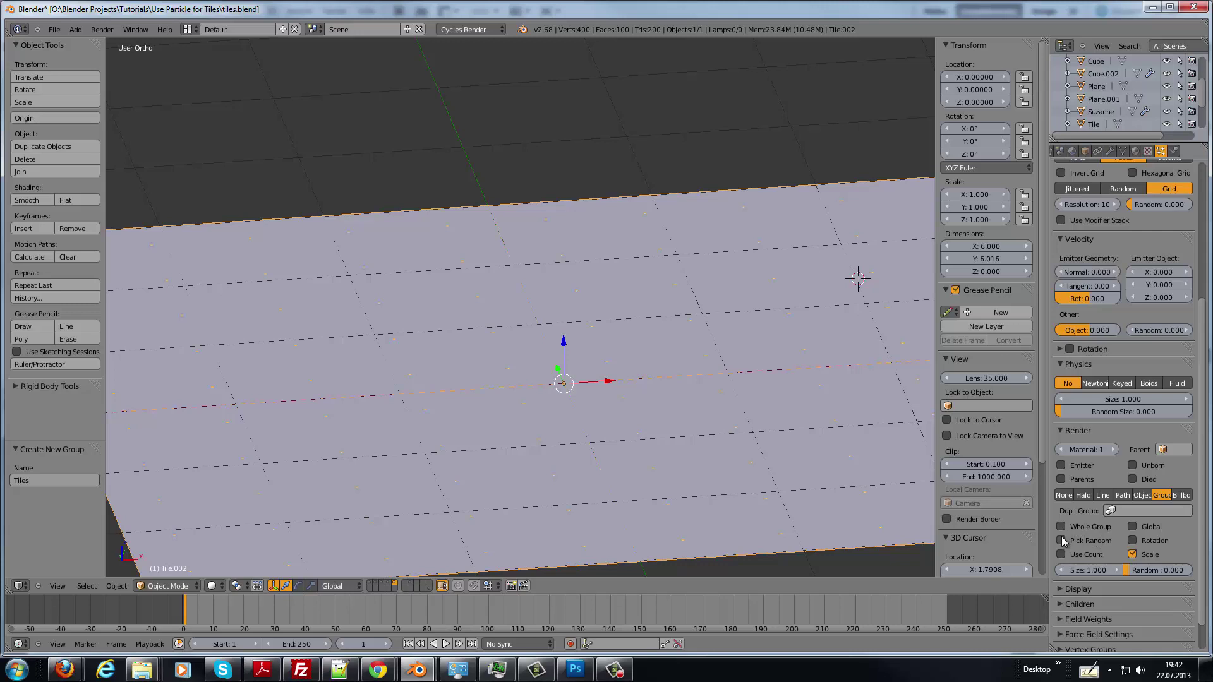
click(1119, 511)
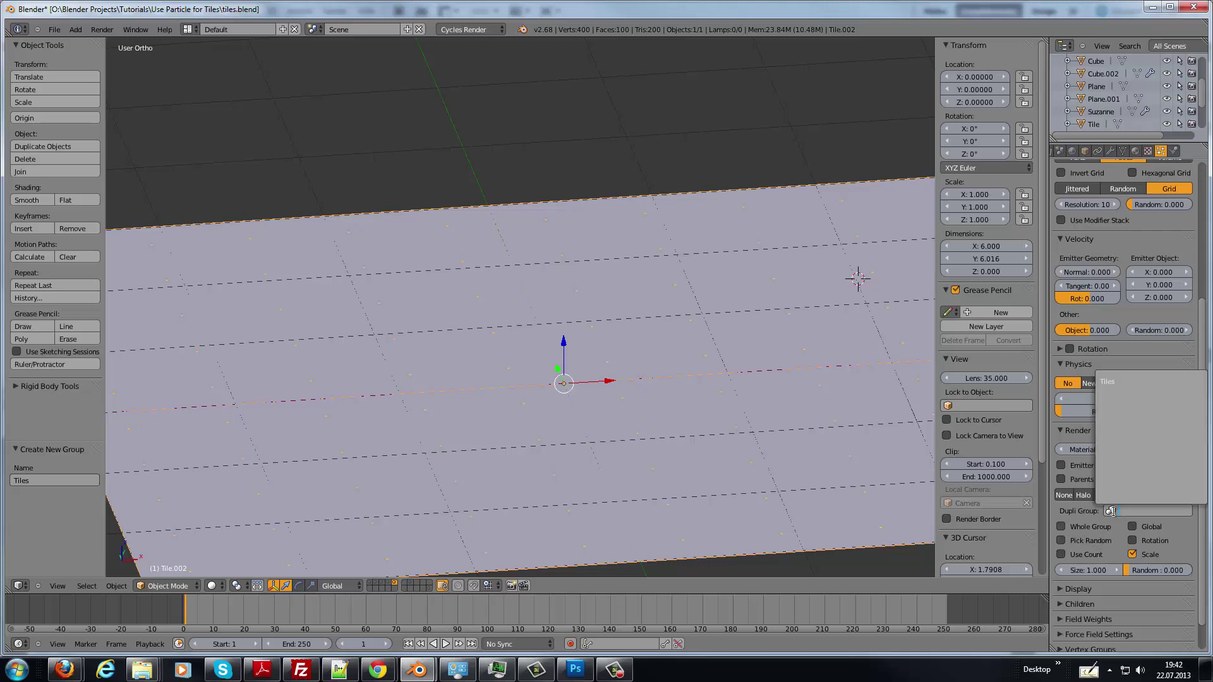
click(1121, 381)
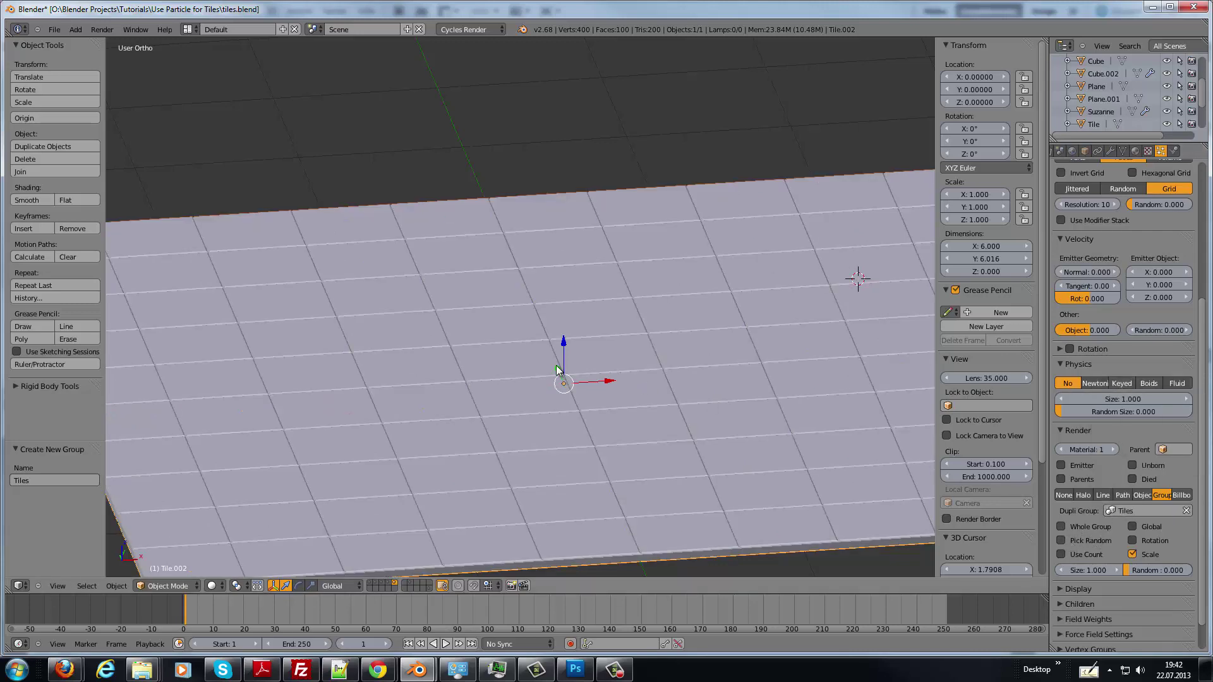
click(1061, 540)
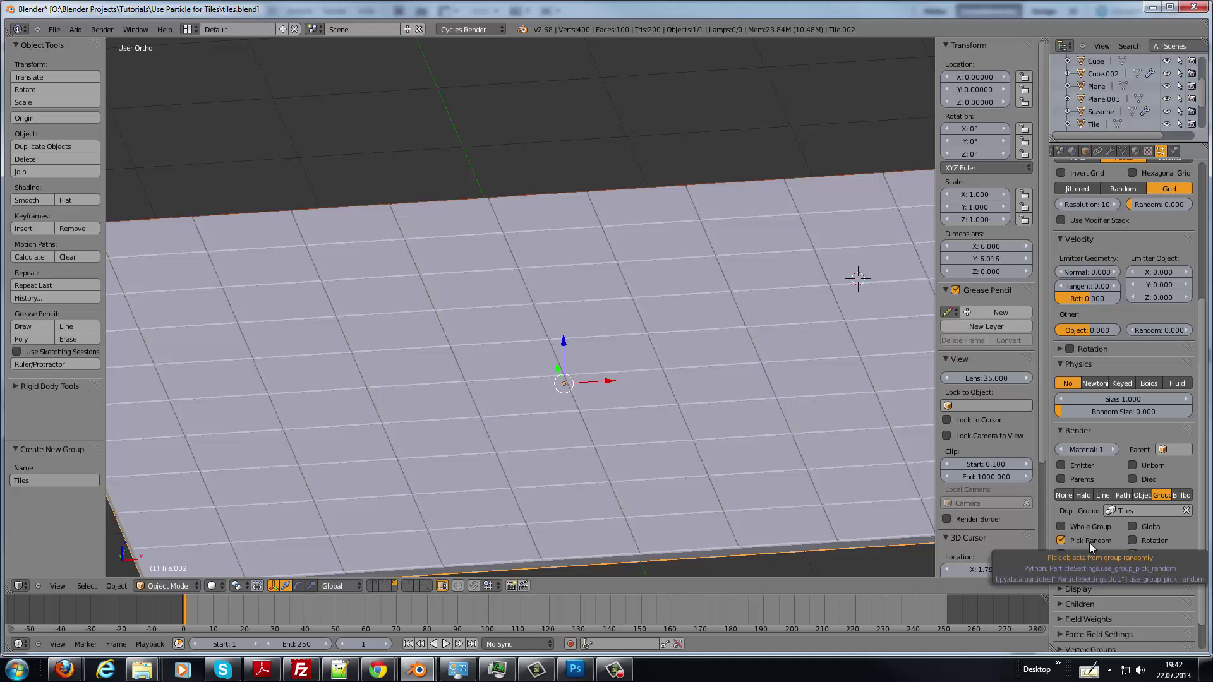
Show the other layers, select the camera and look through it.
shift+click(376, 583)
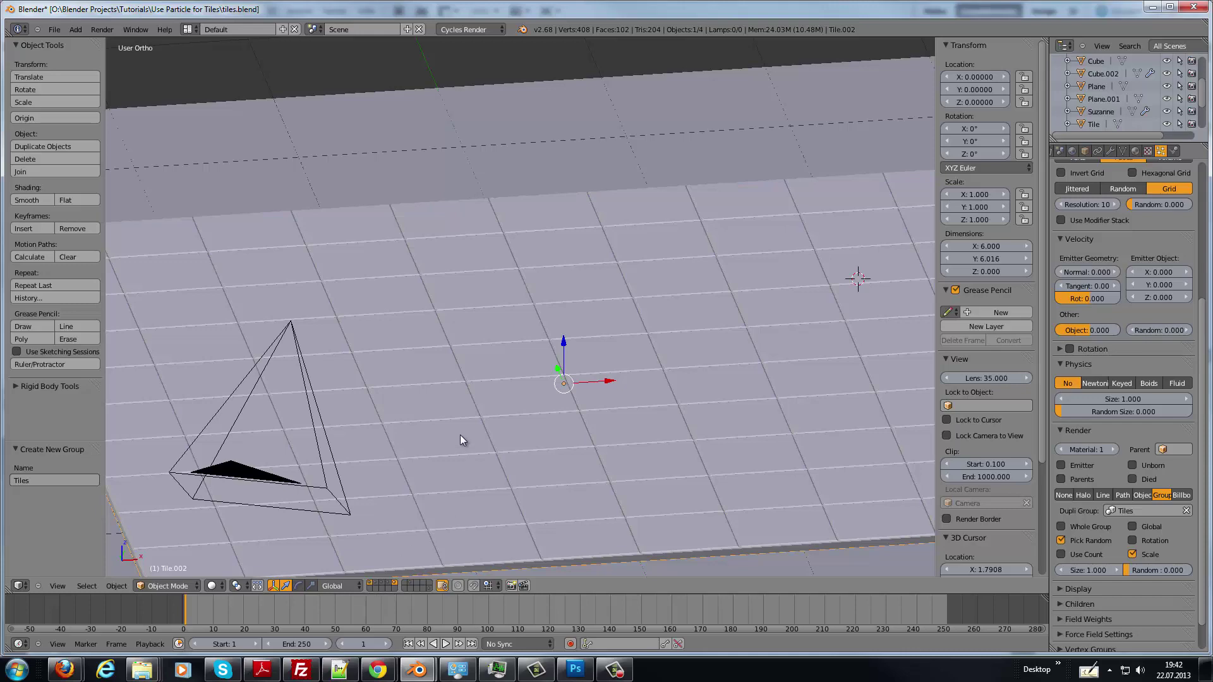
middle_drag(460, 434, 766, 478)
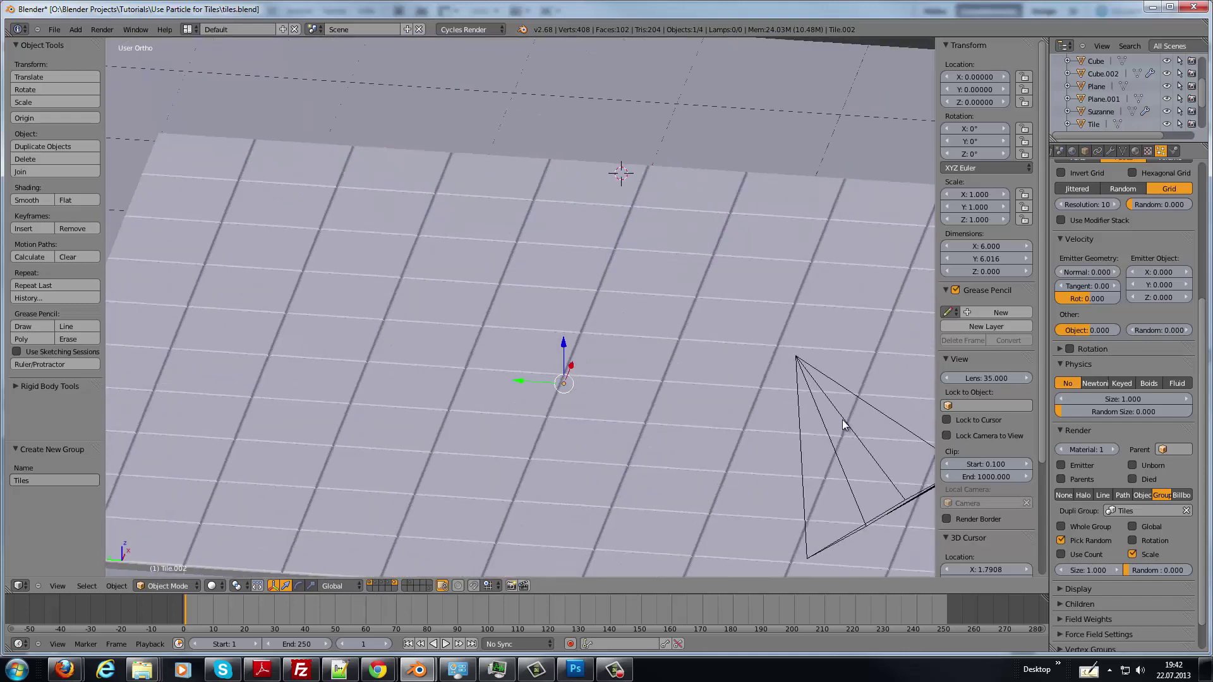
right_click(916, 504)
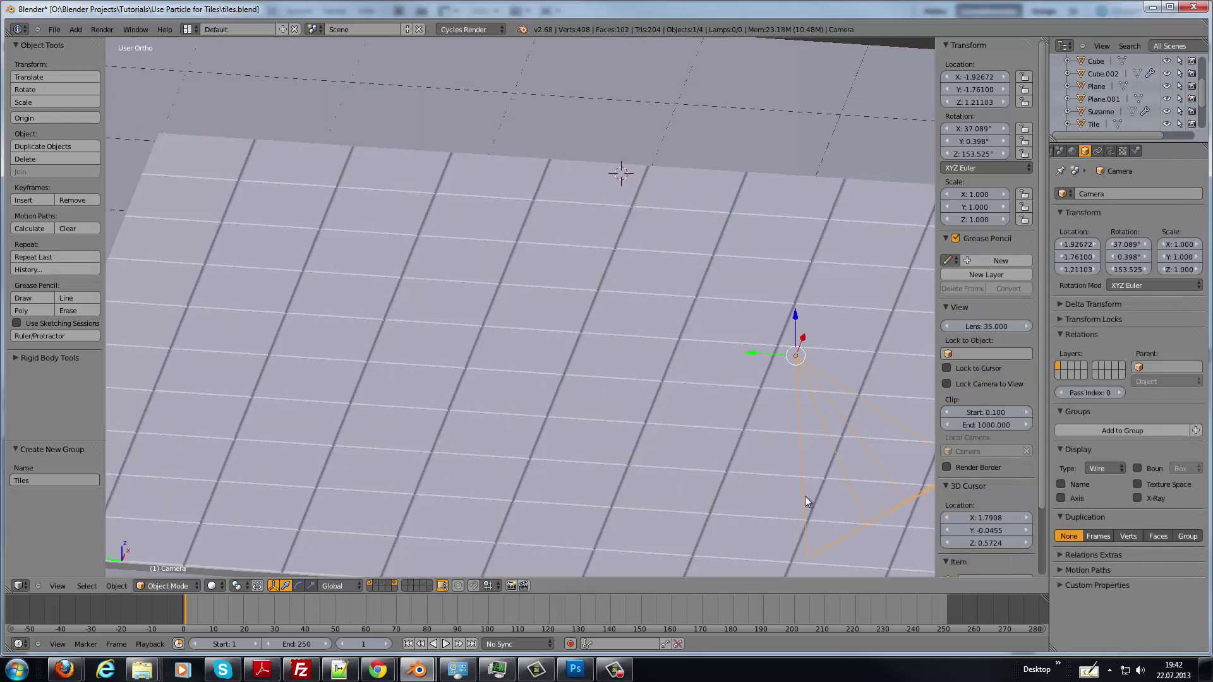
key(KP_0)
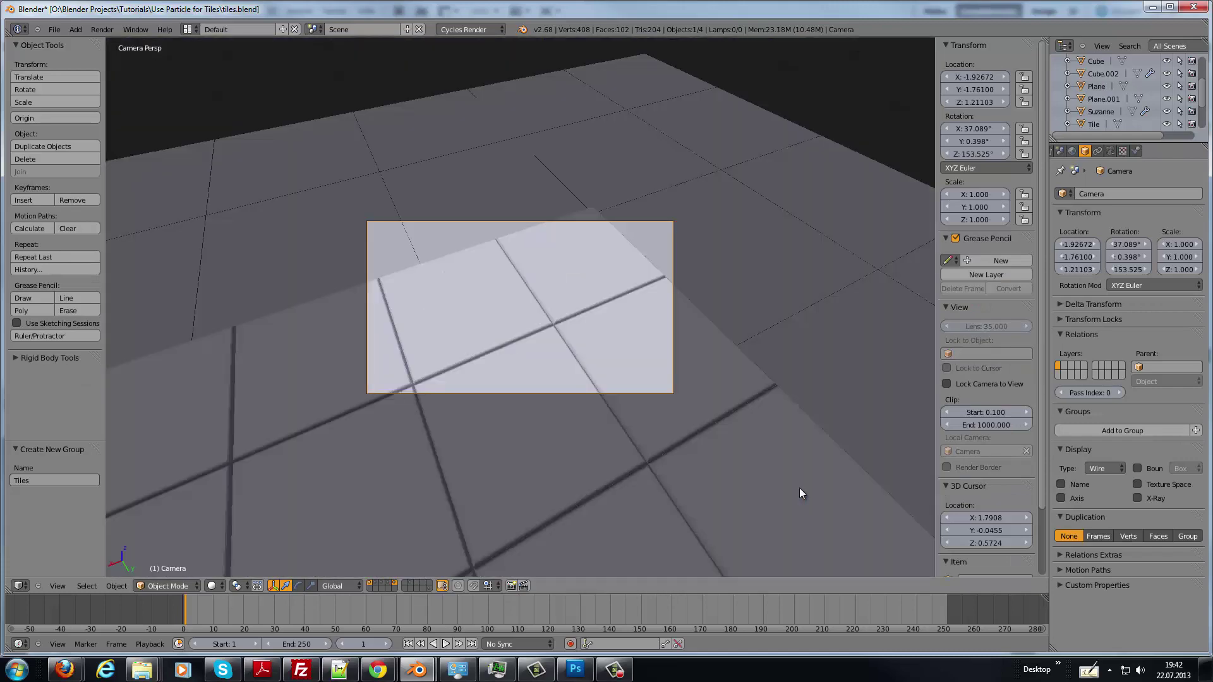
Fly and grab the camera back and upward to frame the tile floor.
key(shift+f)
scroll(800, 488, down, 3)
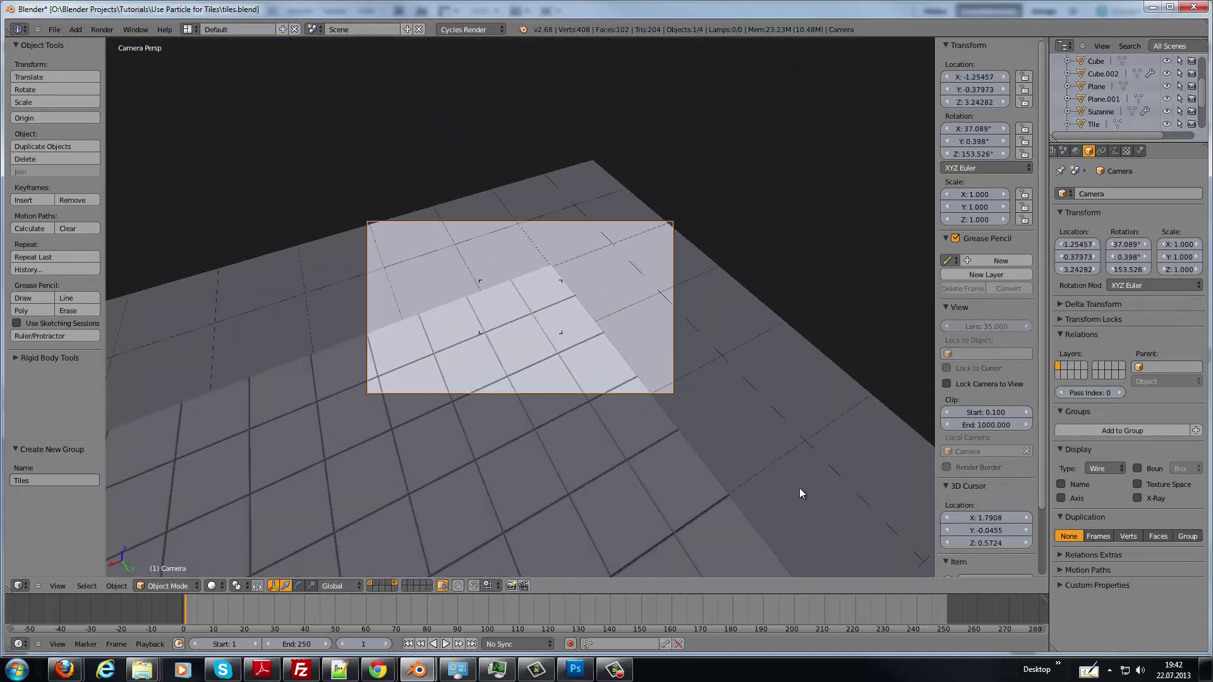
click(799, 487)
key(g)
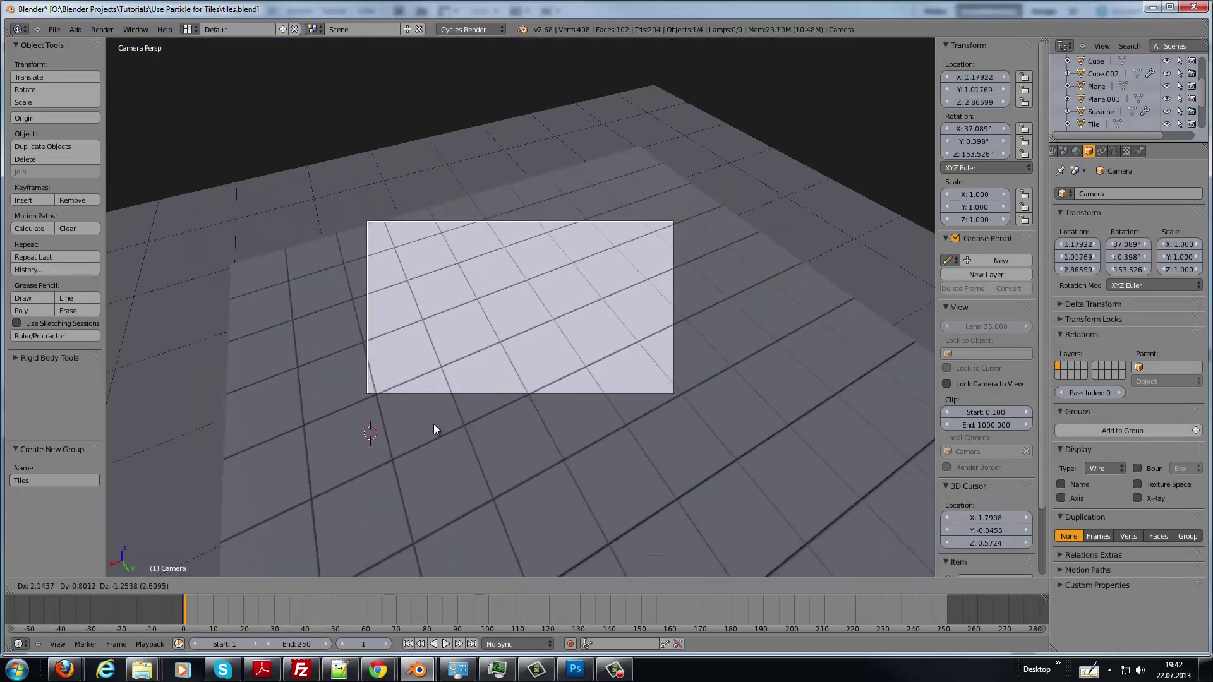
click(439, 447)
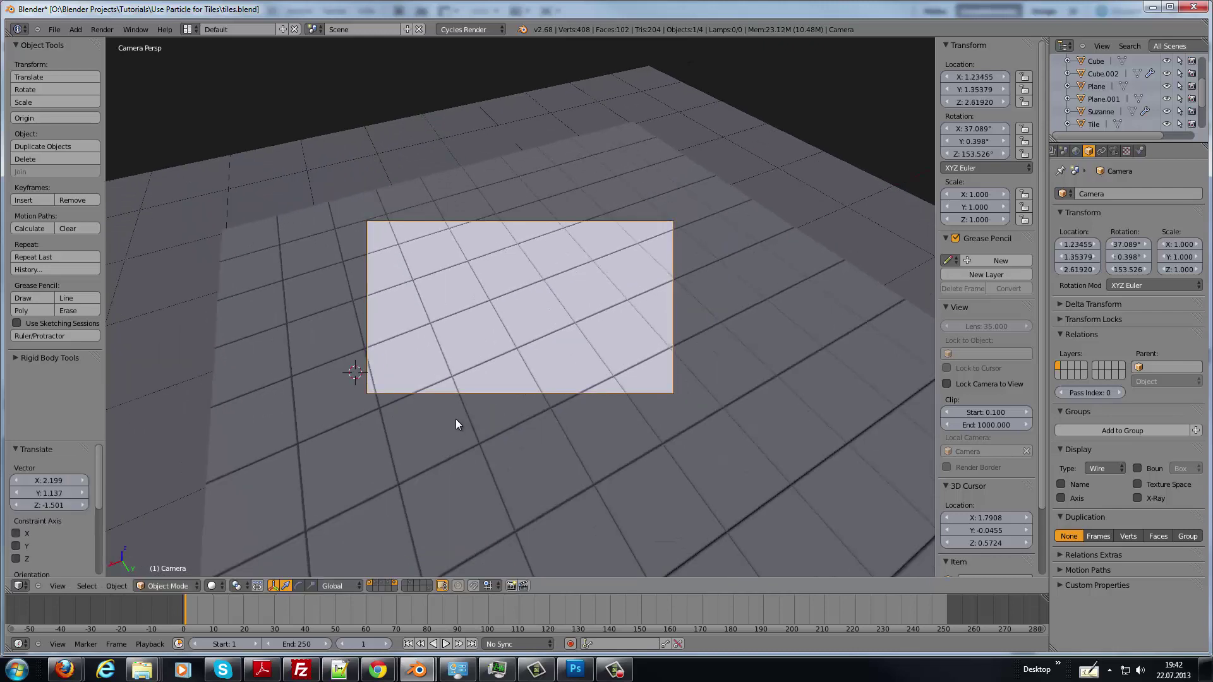
Render the camera view with F12, producing the floor of randomly mixed coloured tiles.
key(F12)
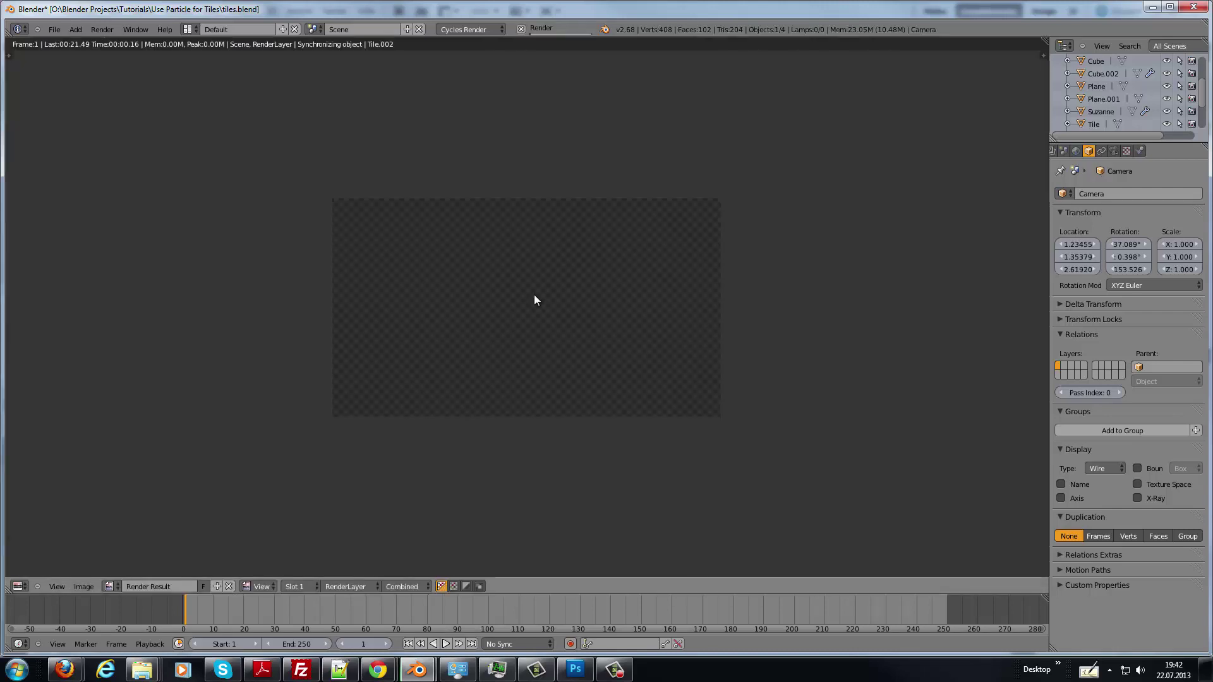